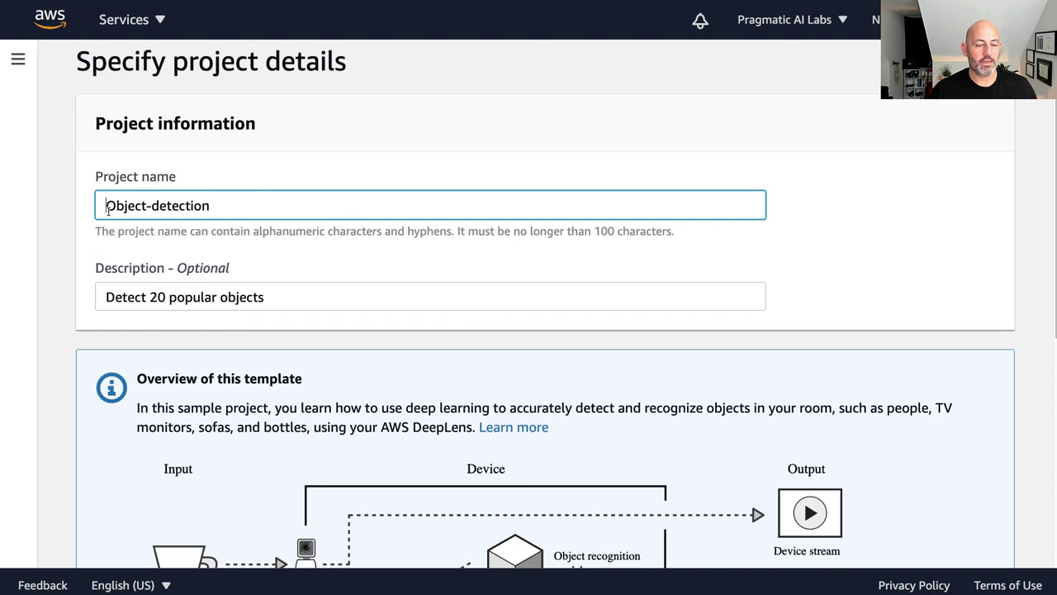
Rename the project to 'Sept-Object-detection' and create it.
{"action": "type", "text": "Sept"}
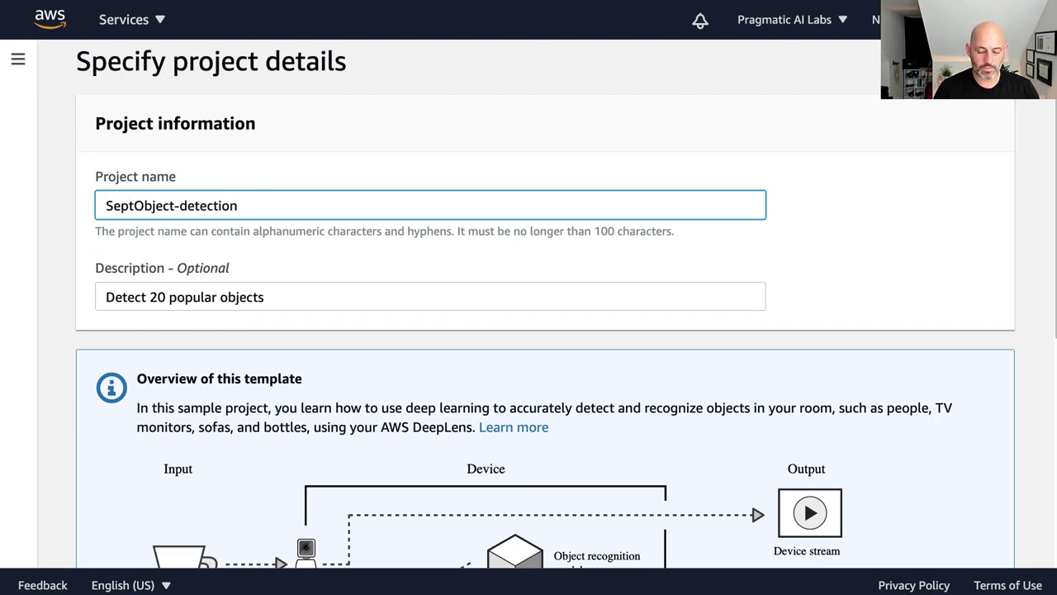
{"action": "type", "text": "-"}
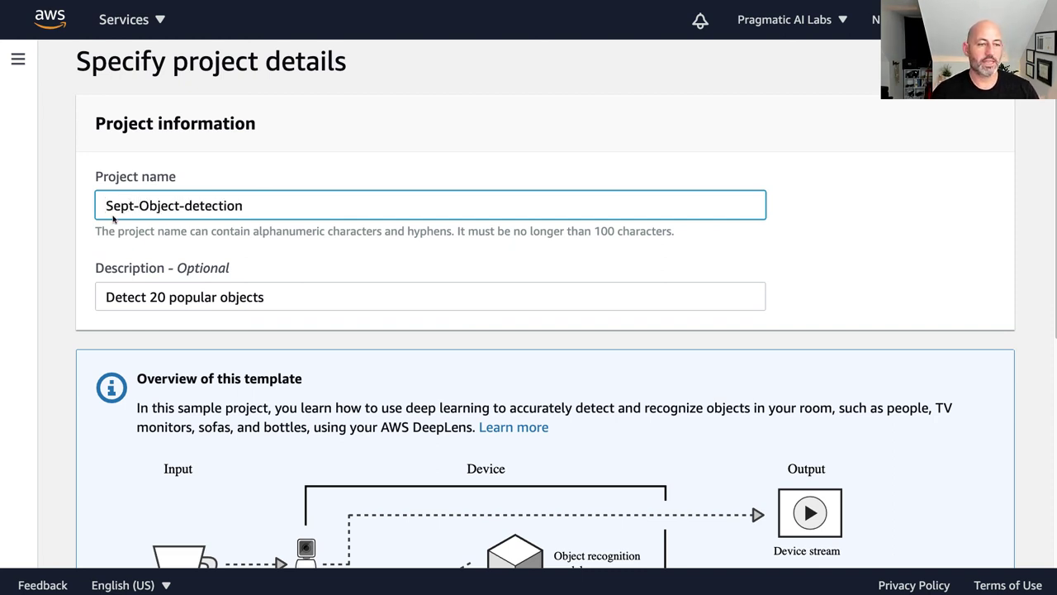
{"action": "left_click", "coordinate": [106, 296]}
{"action": "scroll", "coordinate": [914, 364], "scroll_direction": "down", "scroll_amount": 3}
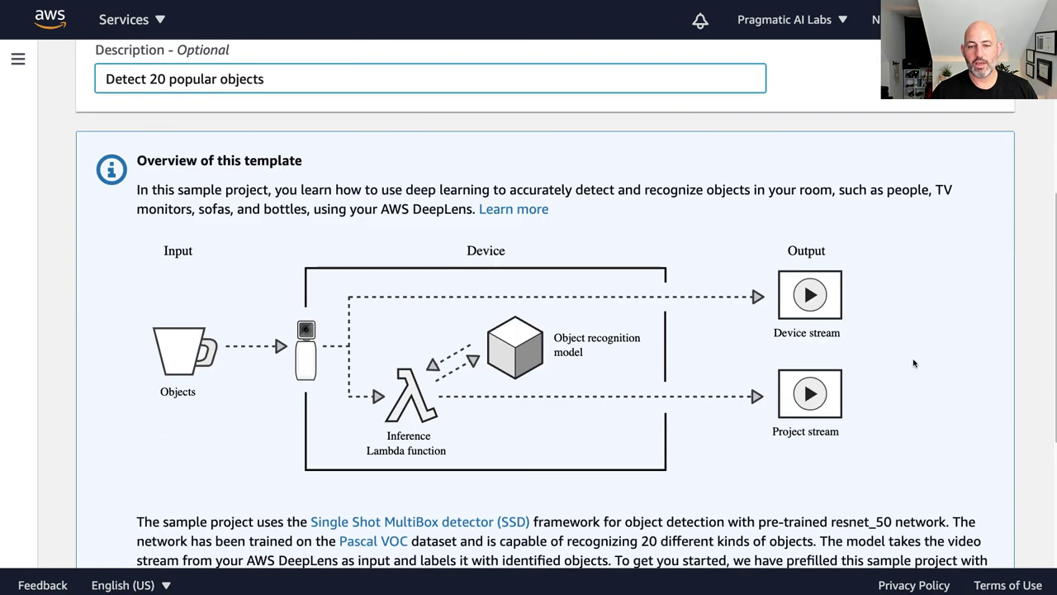
{"action": "scroll", "coordinate": [927, 325], "scroll_direction": "down", "scroll_amount": 3}
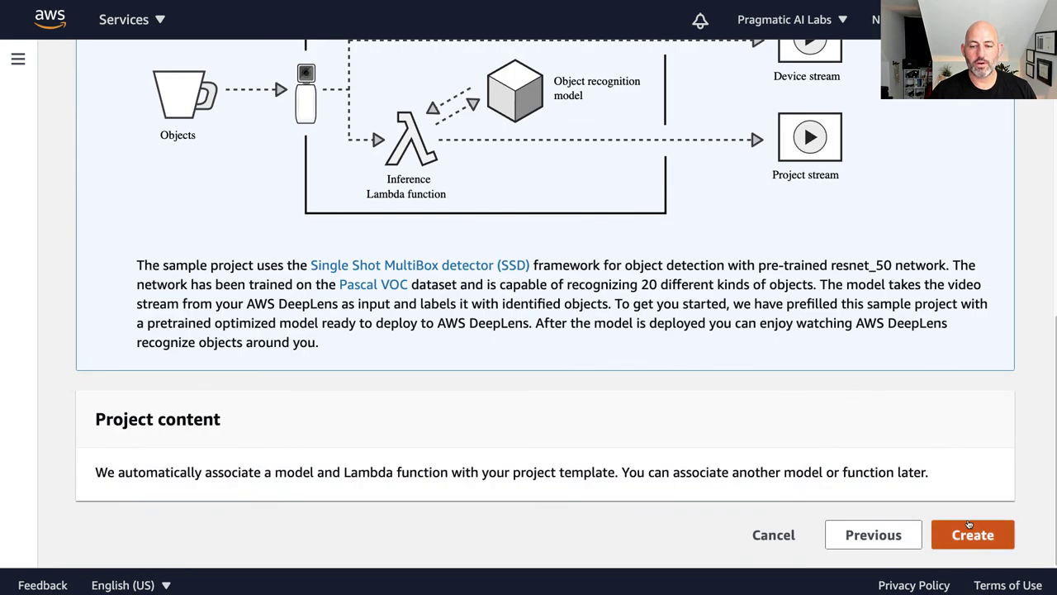
{"action": "left_click", "coordinate": [971, 529]}
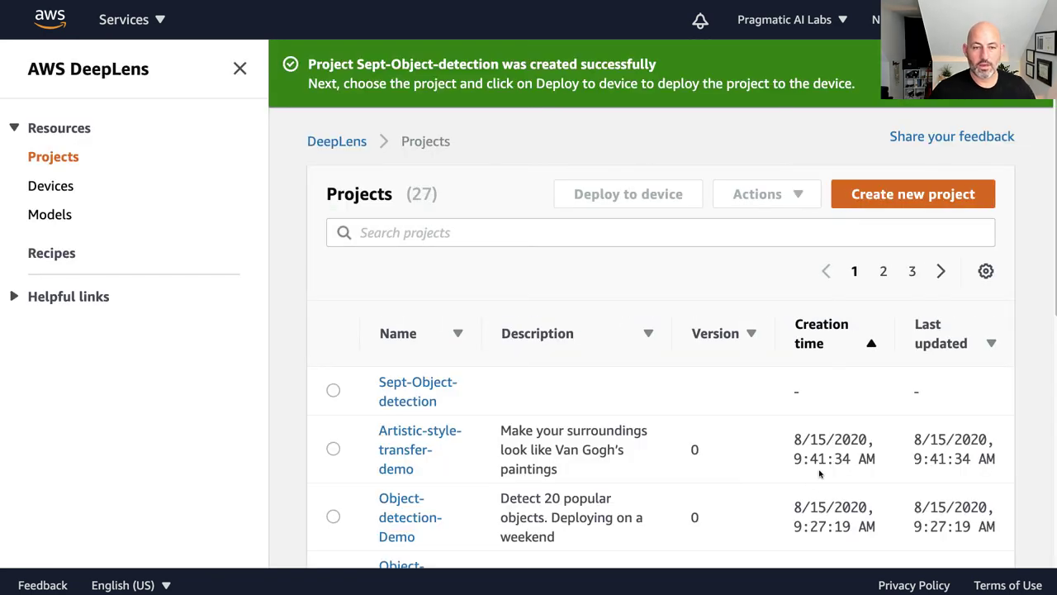
Open the NewHome device's details from the Devices list, dismissing the wifi notice.
{"action": "left_click", "coordinate": [417, 383]}
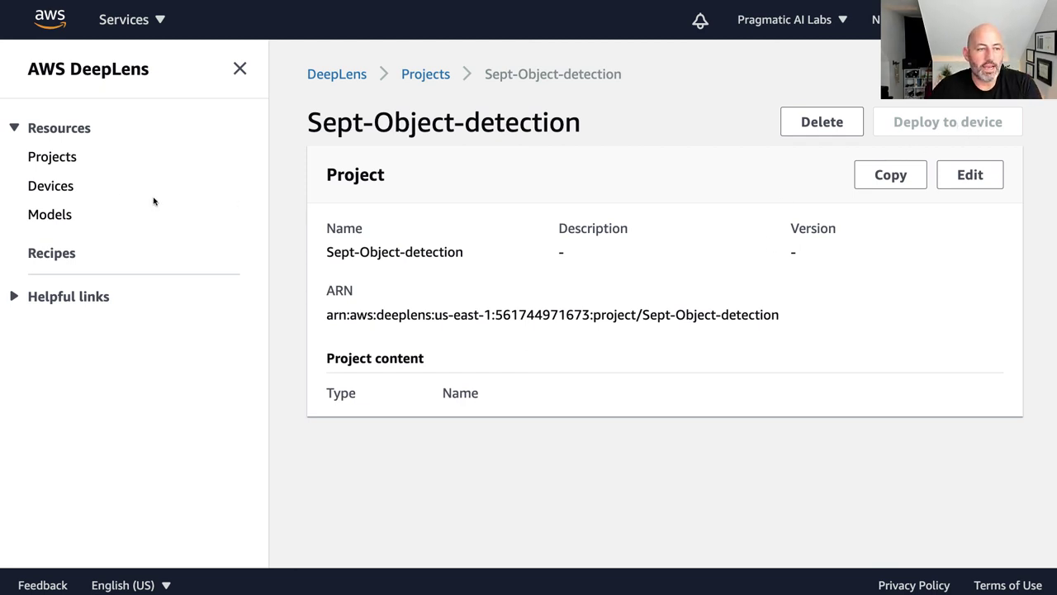
{"action": "left_click", "coordinate": [46, 188]}
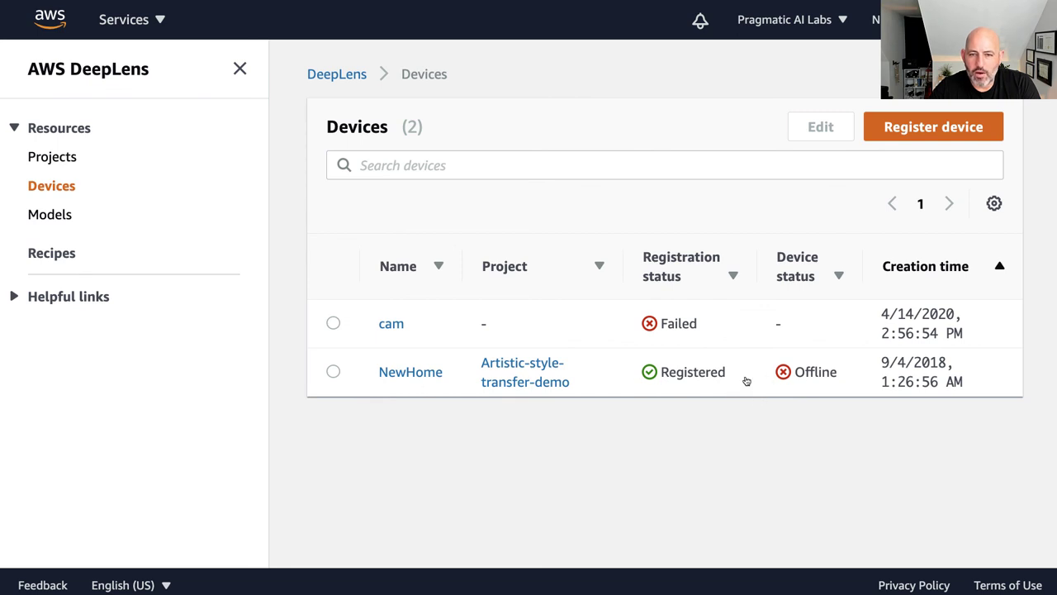
{"action": "left_click", "coordinate": [415, 376]}
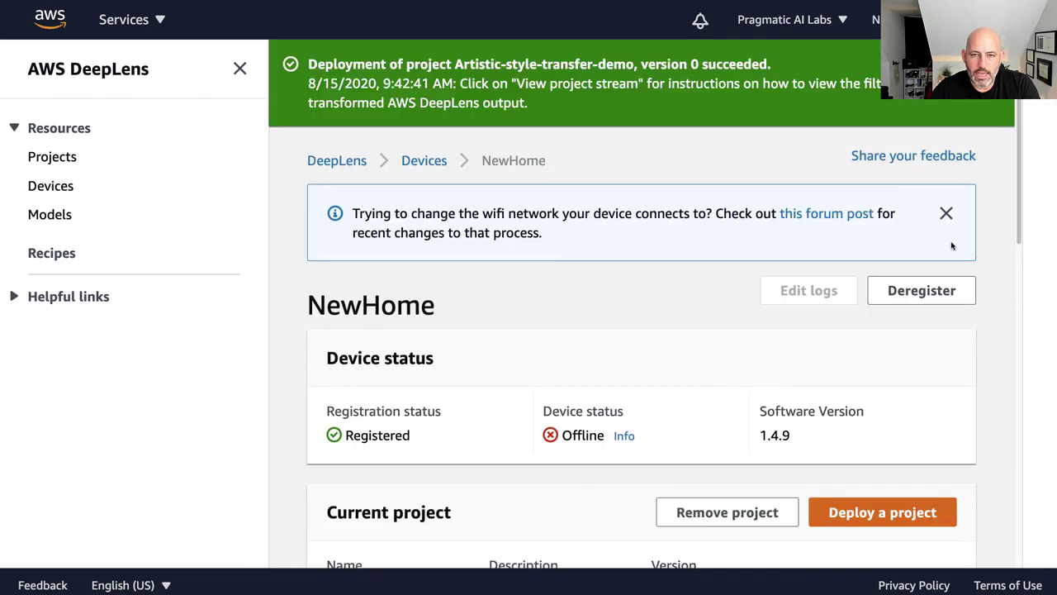
{"action": "left_click", "coordinate": [944, 213]}
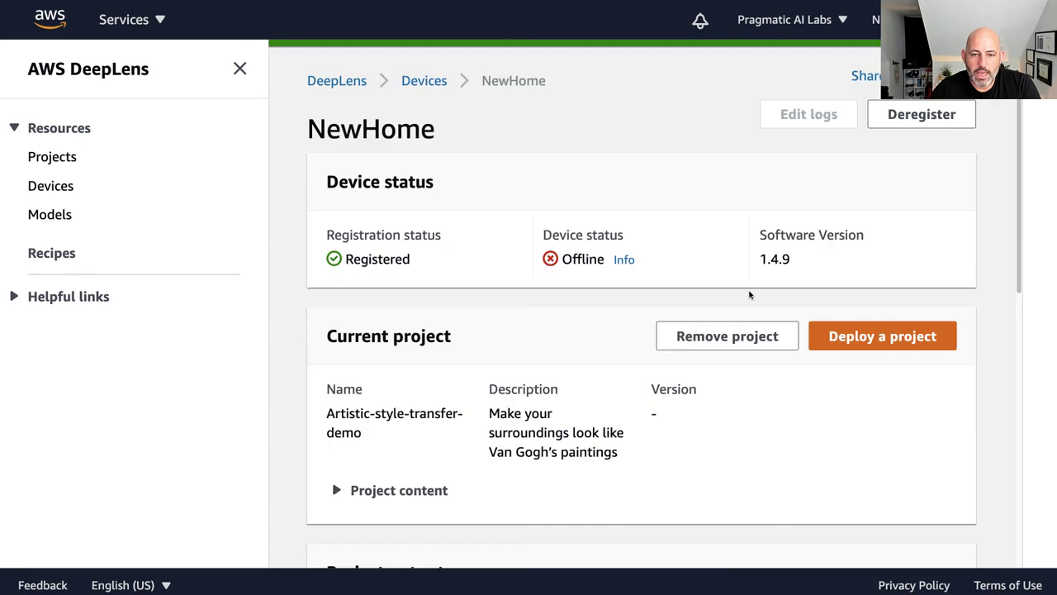
{"action": "scroll", "coordinate": [750, 295], "scroll_direction": "down", "scroll_amount": 1}
Remove the Artistic-style-transfer-demo project from NewHome, confirming the removal.
{"action": "left_click", "coordinate": [726, 316]}
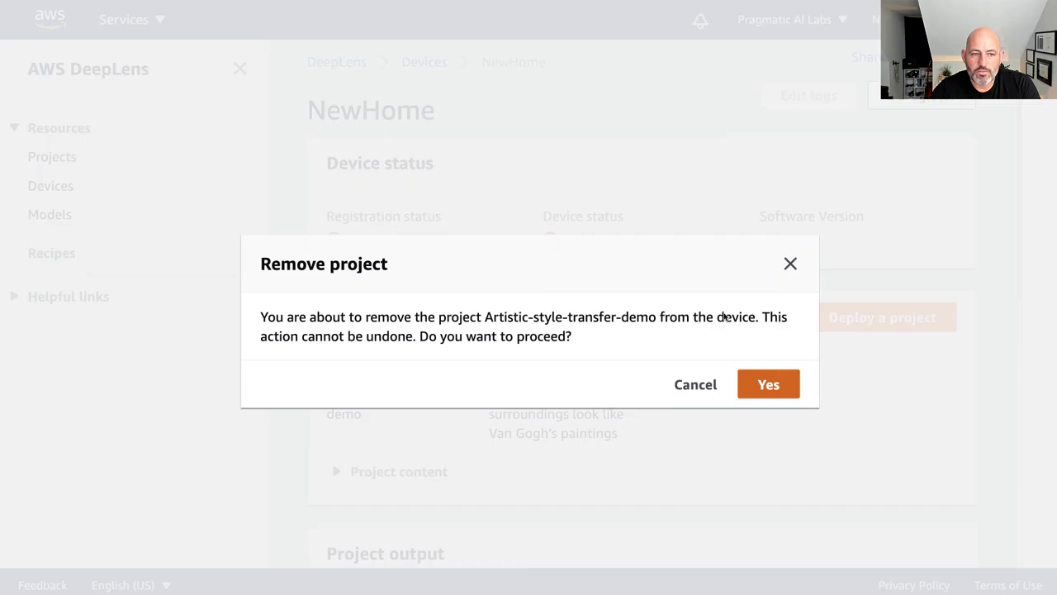
{"action": "left_click", "coordinate": [778, 391]}
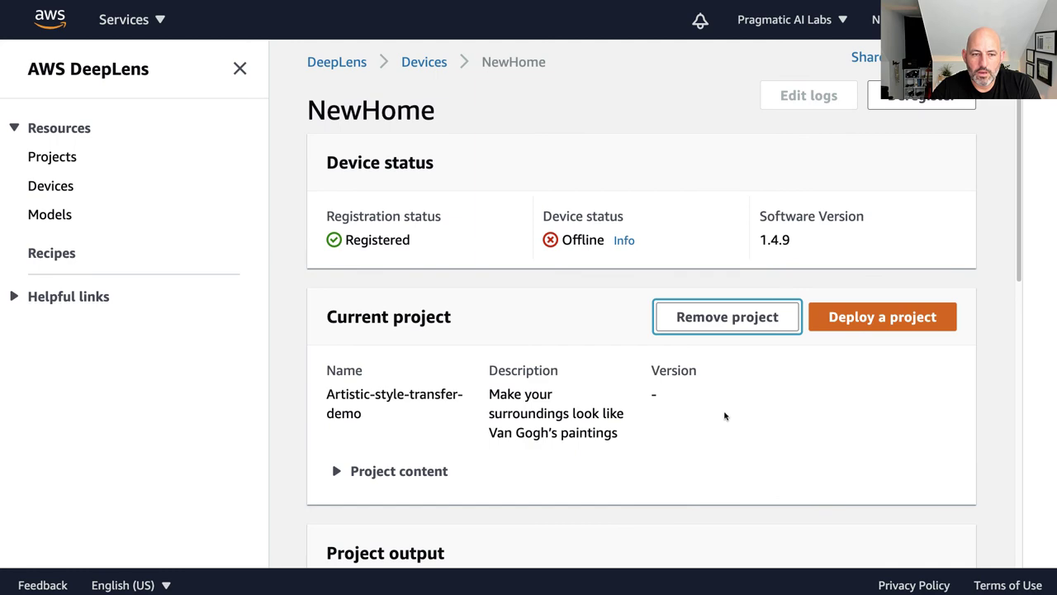
{"action": "left_click", "coordinate": [726, 317]}
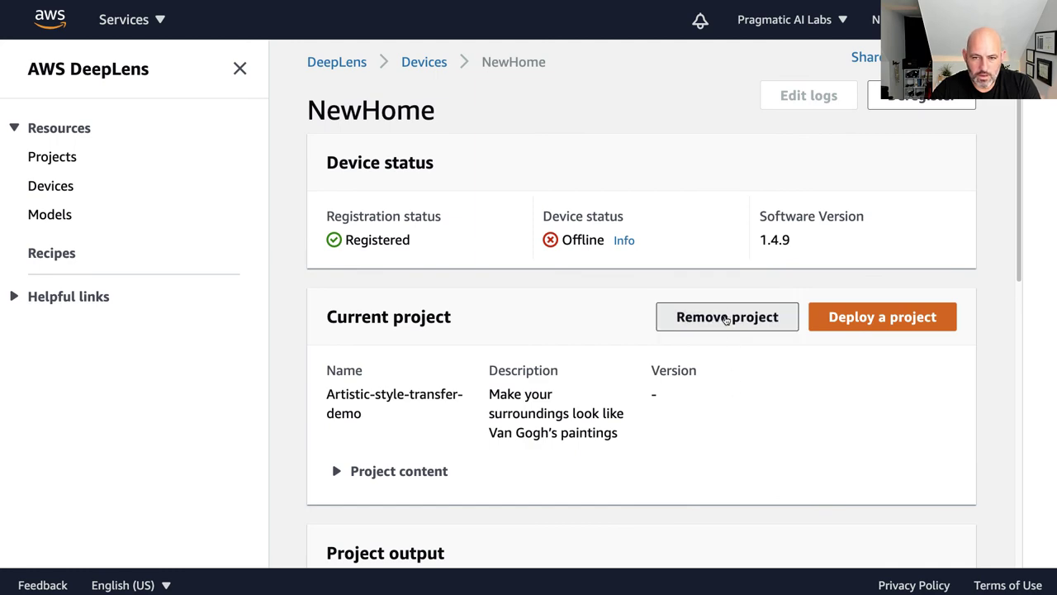
{"action": "left_click", "coordinate": [753, 384]}
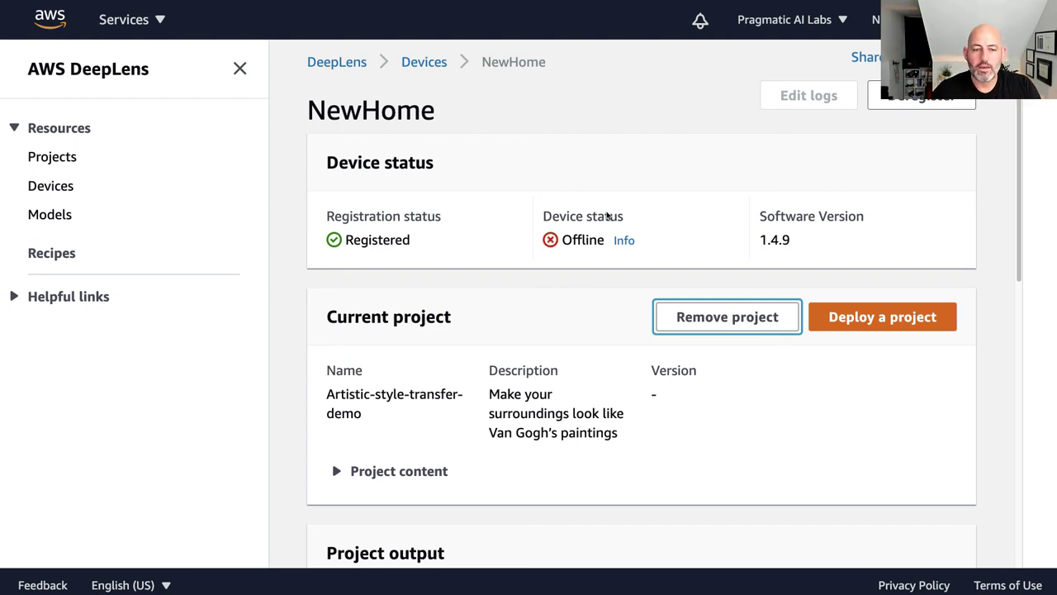
{"action": "scroll", "coordinate": [599, 234], "scroll_direction": "down", "scroll_amount": 3}
{"action": "scroll", "coordinate": [597, 237], "scroll_direction": "up", "scroll_amount": 3}
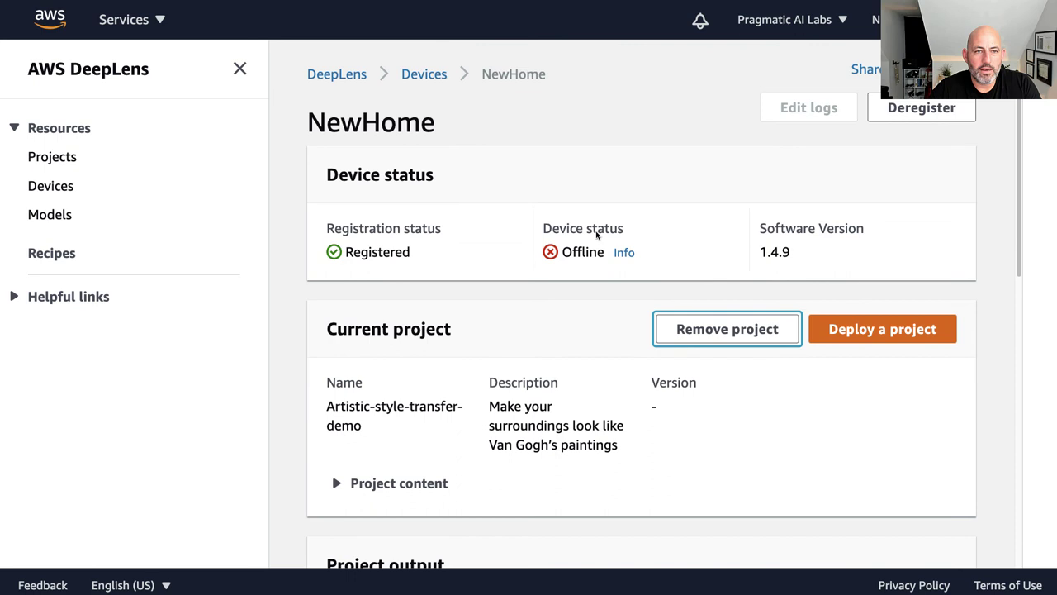
Return to the Devices list and recheck NewHome's details.
{"action": "left_click", "coordinate": [425, 75]}
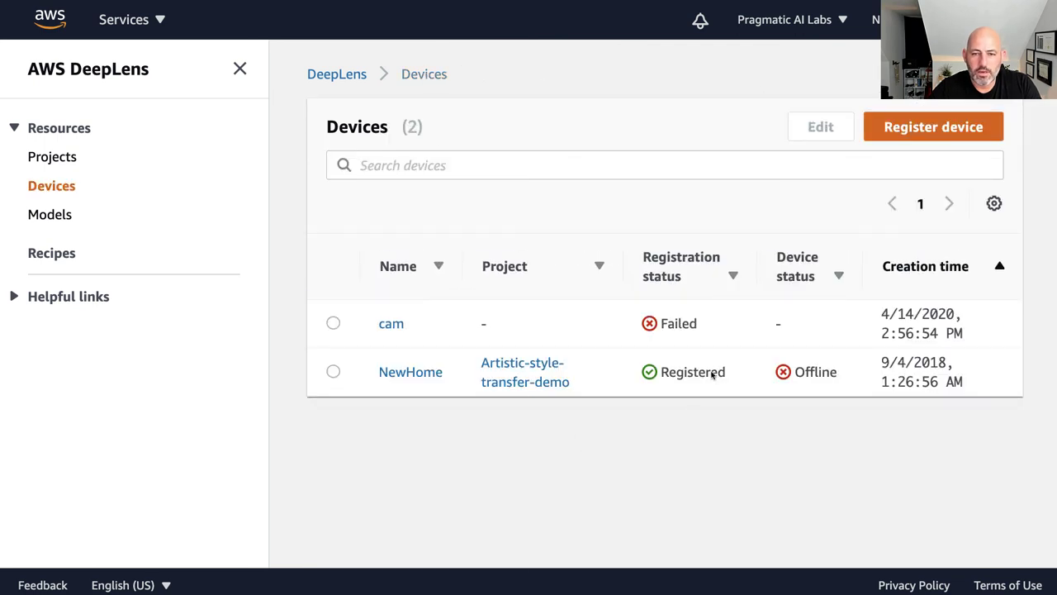
{"action": "left_click", "coordinate": [333, 372]}
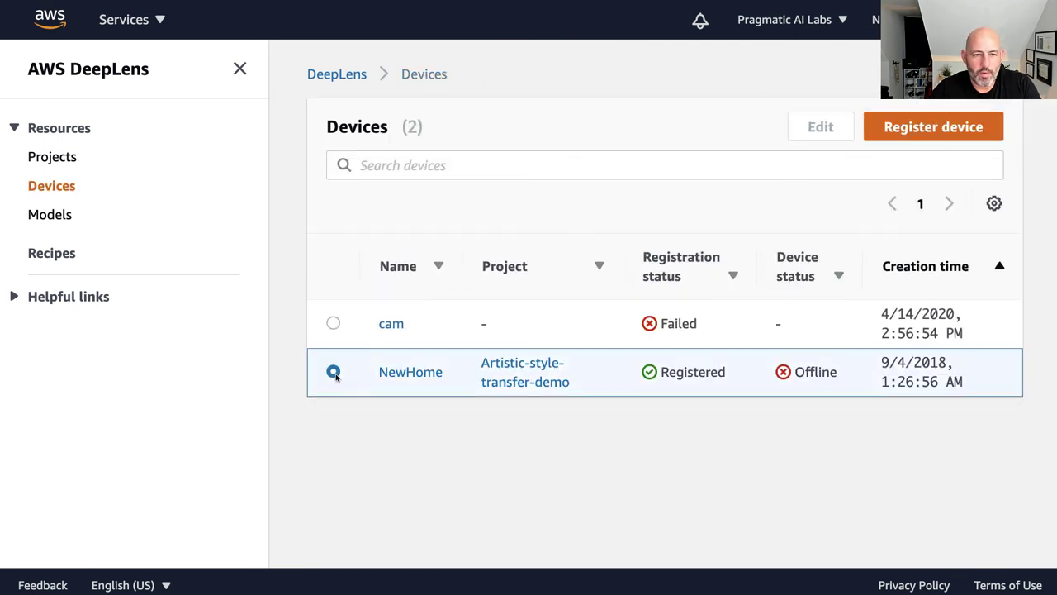
{"action": "left_click", "coordinate": [410, 373]}
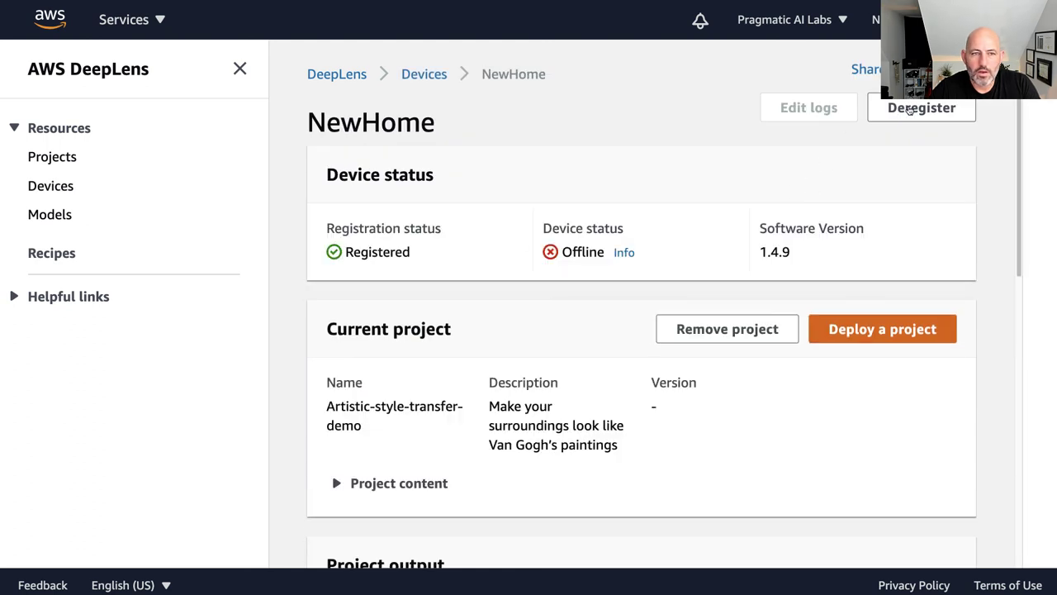
{"action": "left_click", "coordinate": [413, 76]}
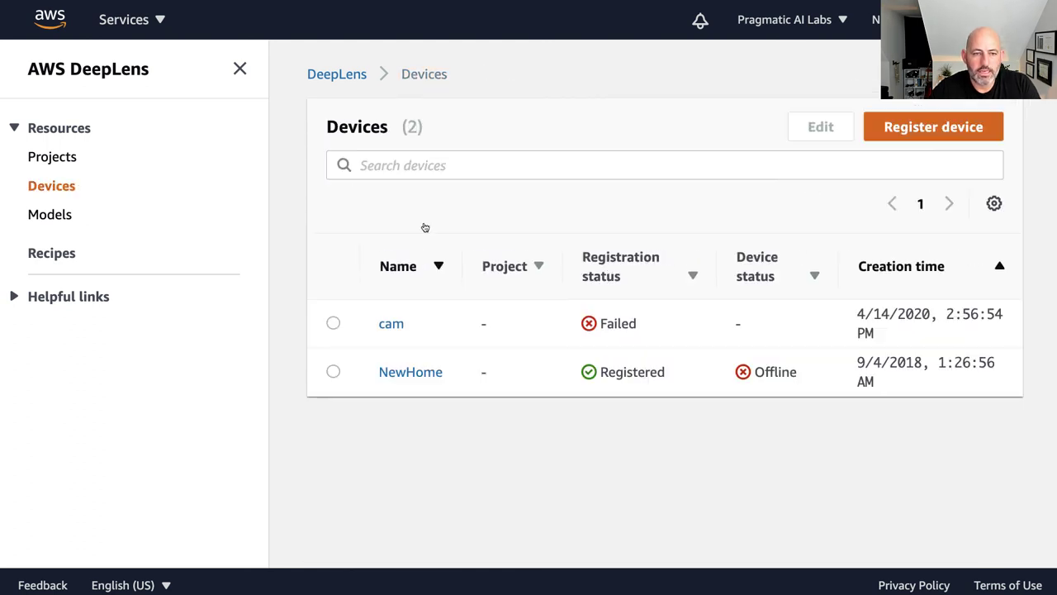
{"action": "left_click", "coordinate": [333, 371]}
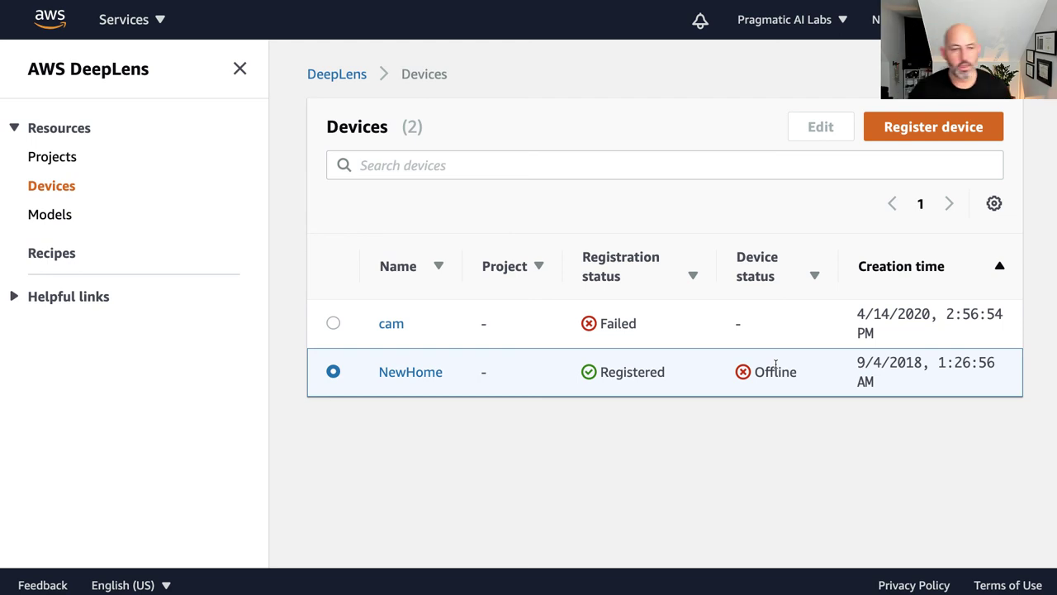
Deregister the failed cam device, confirming the deregistration.
{"action": "left_click", "coordinate": [52, 157]}
{"action": "left_click", "coordinate": [44, 186]}
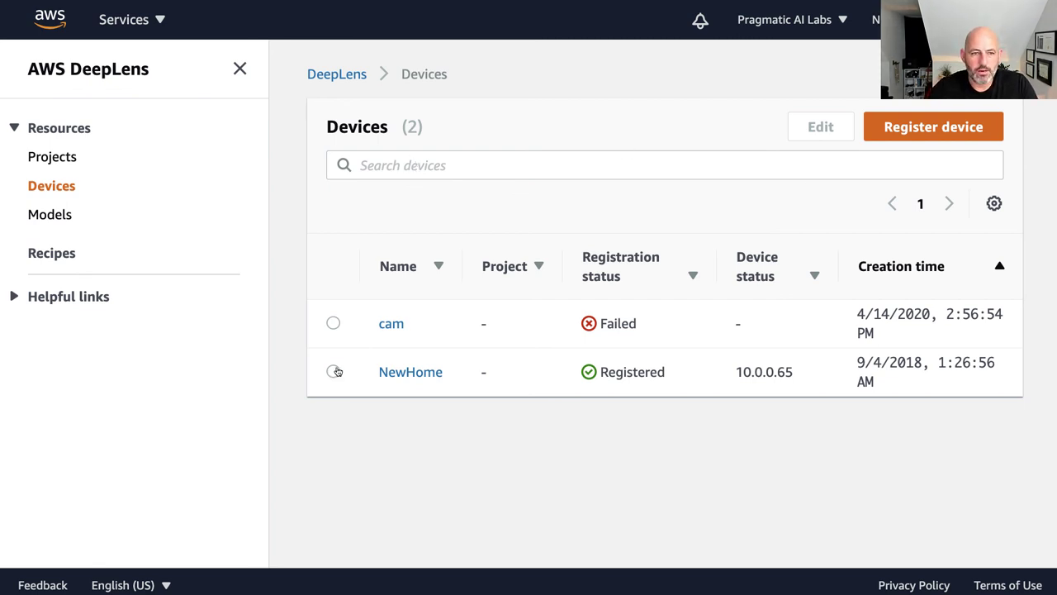
{"action": "left_click", "coordinate": [333, 324]}
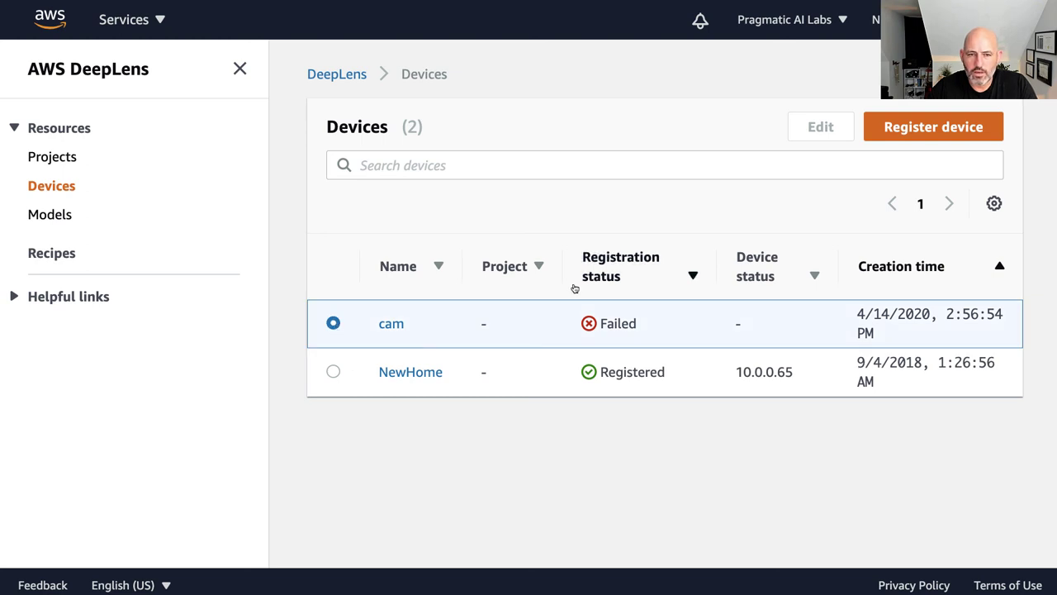
{"action": "left_click", "coordinate": [391, 325]}
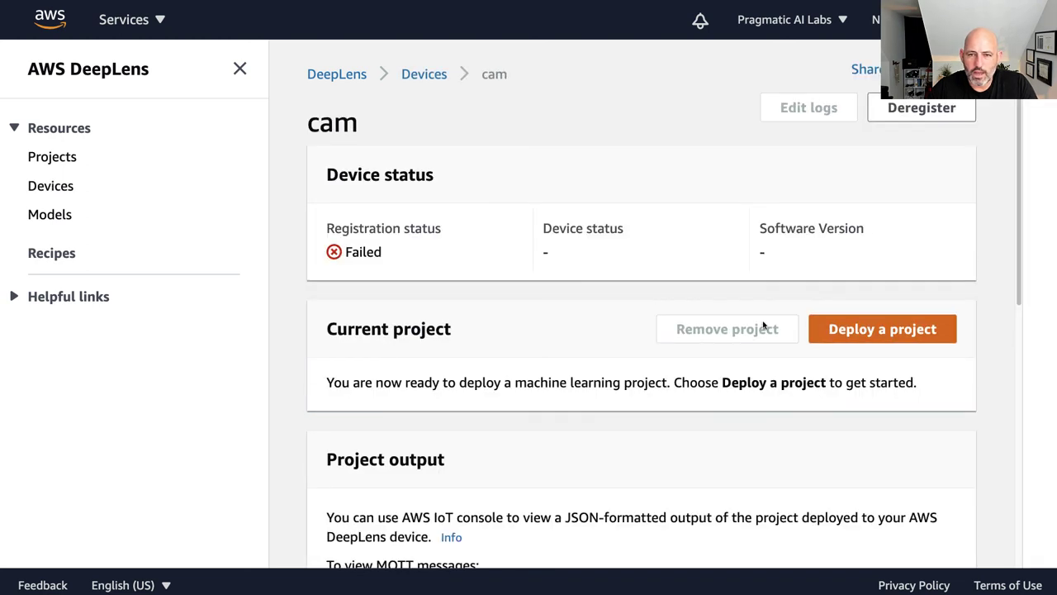
{"action": "left_click", "coordinate": [939, 116]}
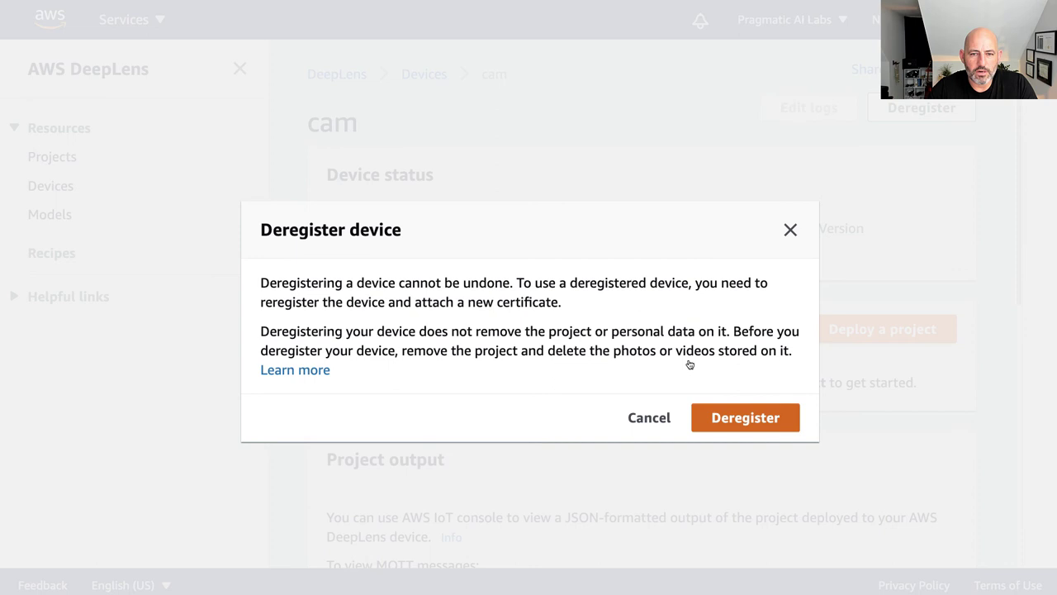
{"action": "left_click", "coordinate": [743, 419]}
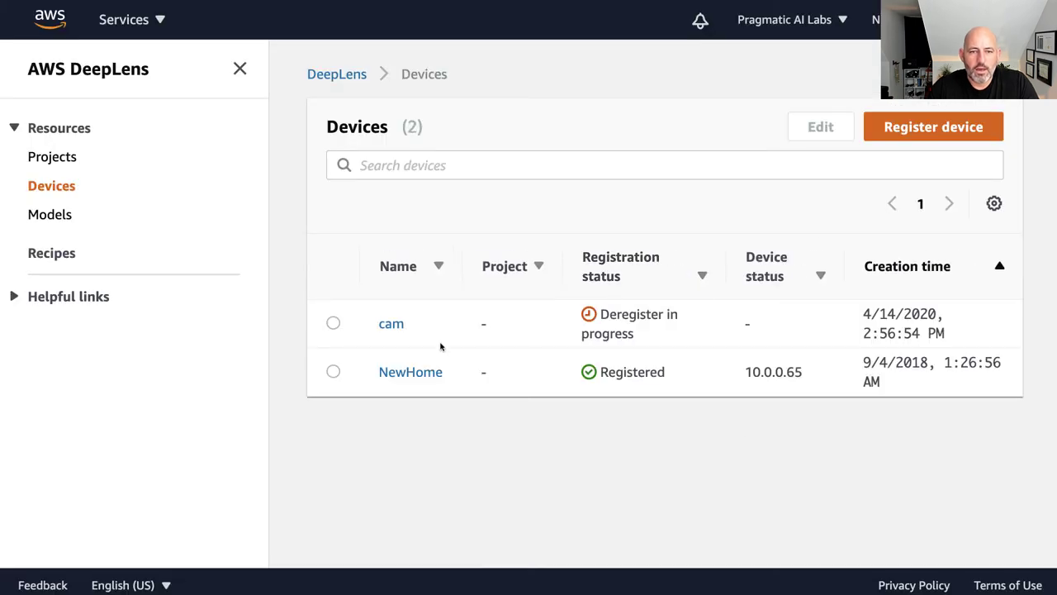
Open NewHome's details and start deploying a project to it.
{"action": "left_click", "coordinate": [402, 373]}
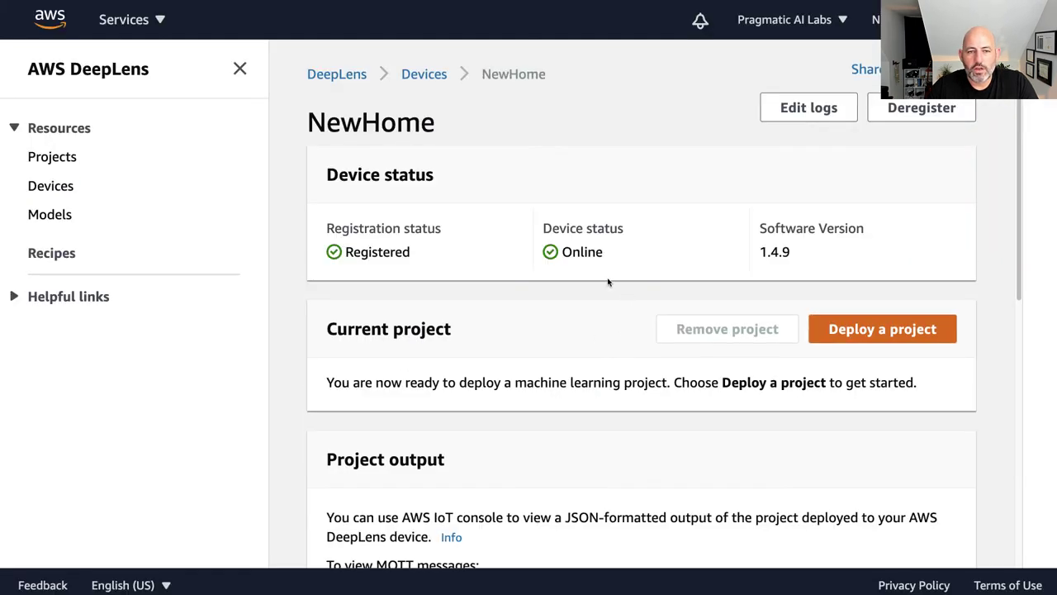
{"action": "left_click_drag", "start_coordinate": [541, 253], "coordinate": [635, 250]}
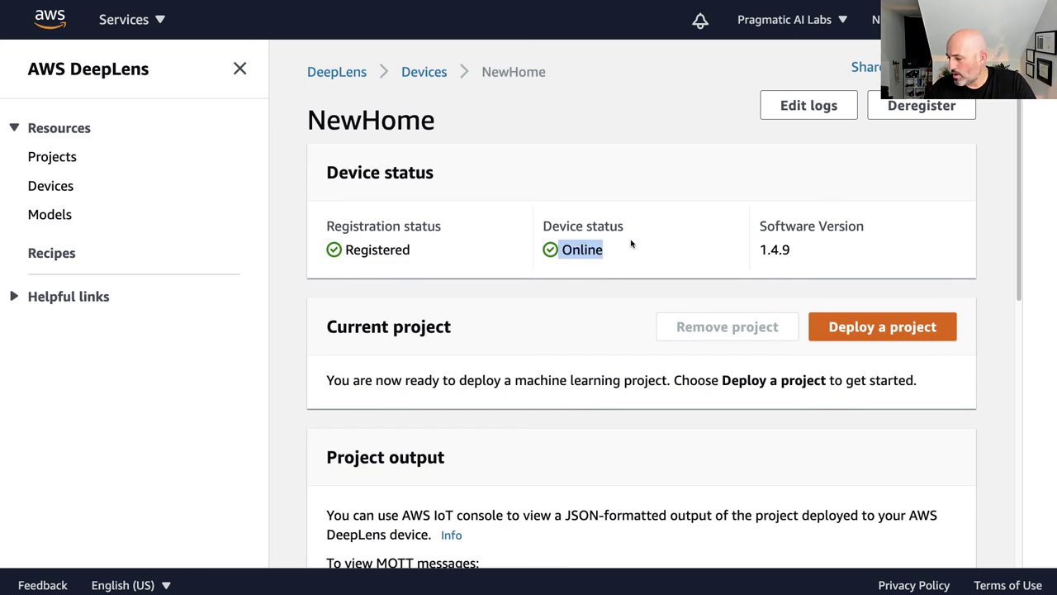
{"action": "scroll", "coordinate": [620, 264], "scroll_direction": "down", "scroll_amount": 5}
{"action": "scroll", "coordinate": [616, 274], "scroll_direction": "up", "scroll_amount": 5}
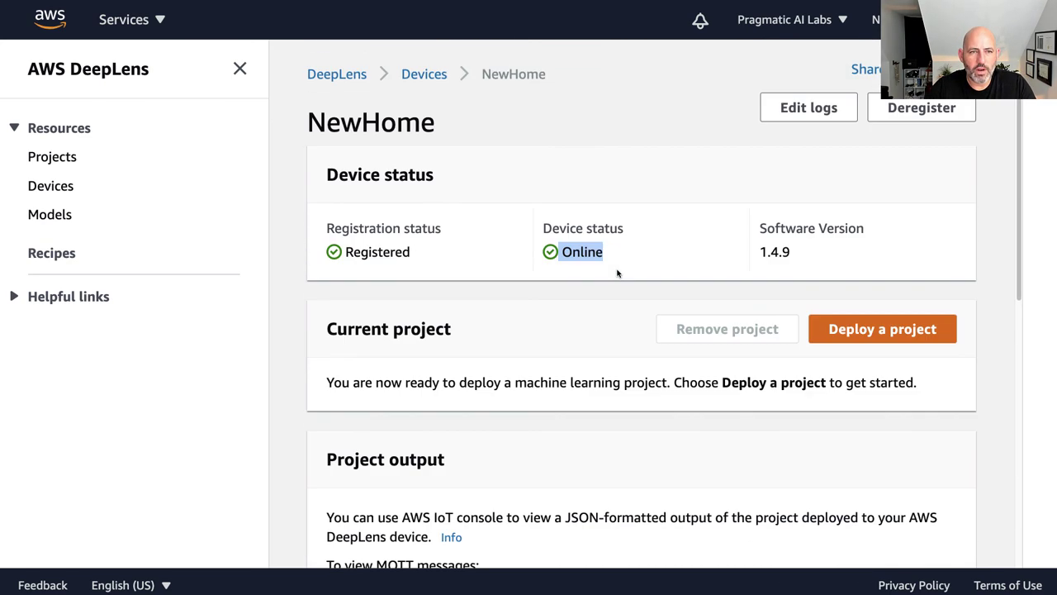
{"action": "left_click", "coordinate": [881, 334]}
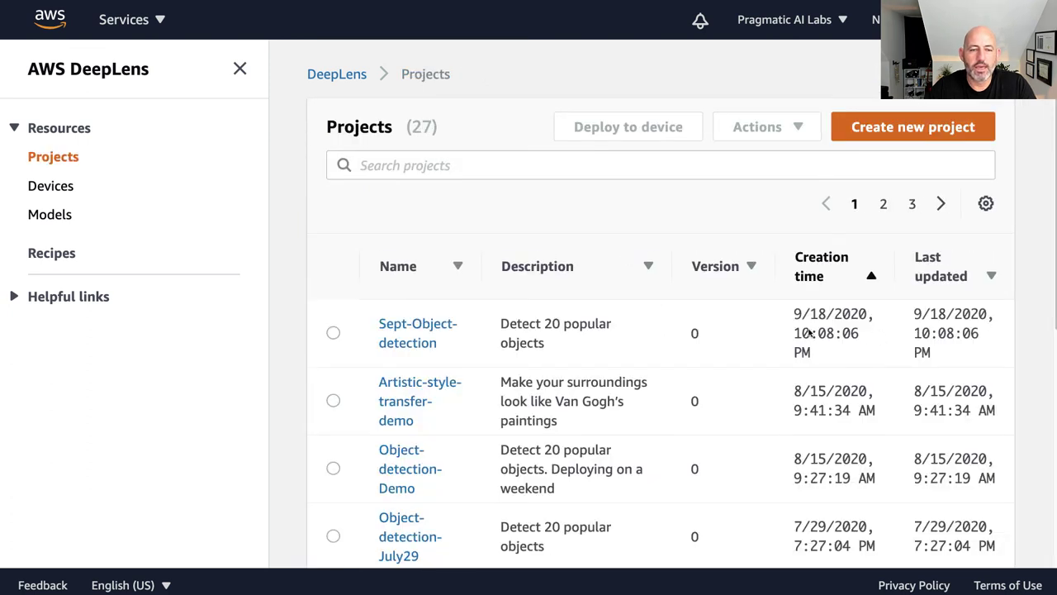
Deploy Sept-Object-detection to the NewHome device after reviewing the deployment.
{"action": "left_click", "coordinate": [334, 334]}
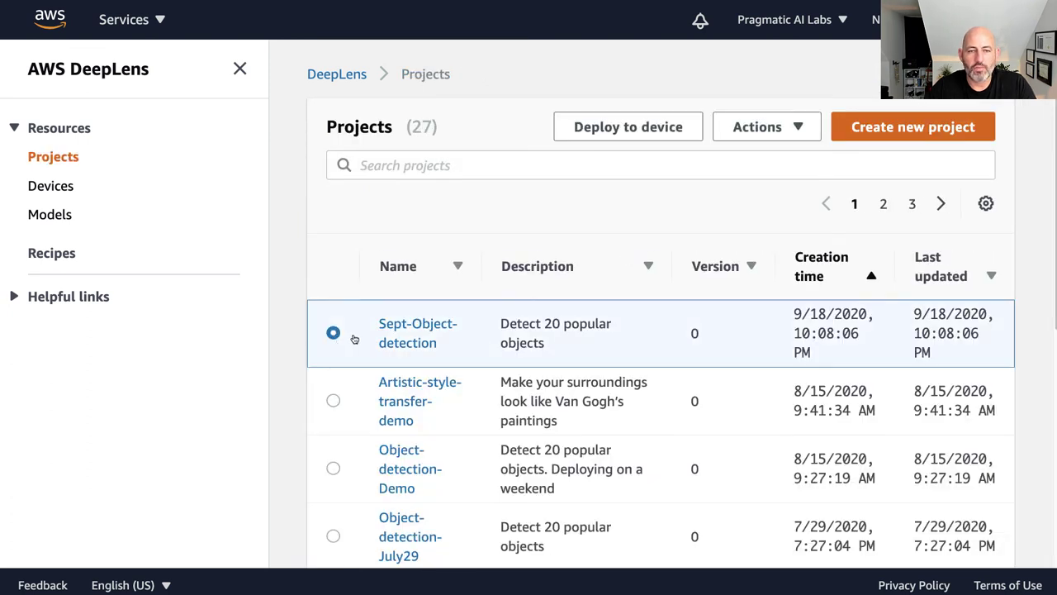
{"action": "left_click", "coordinate": [639, 129]}
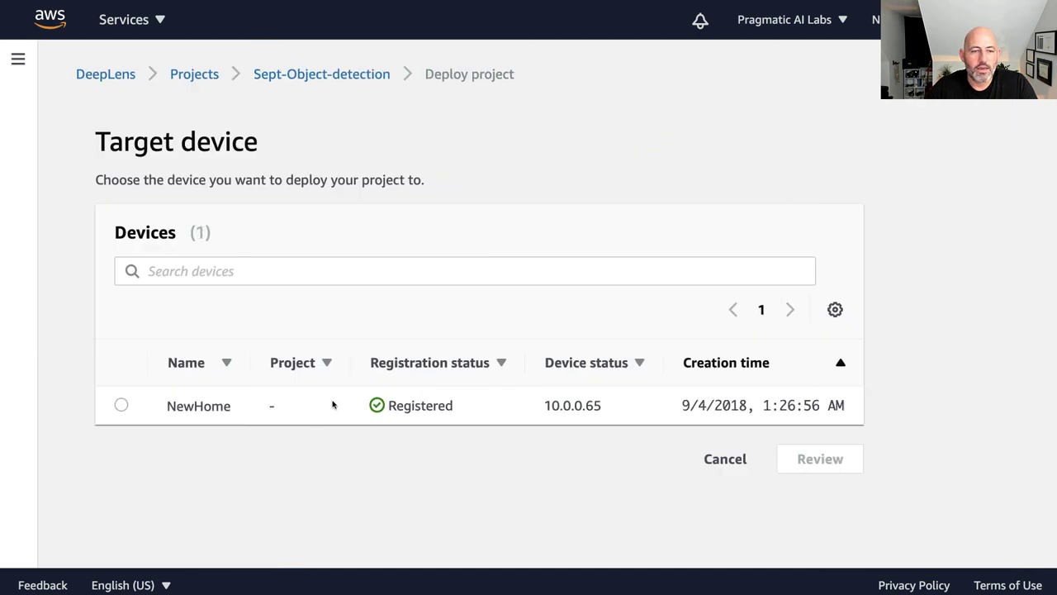
{"action": "left_click", "coordinate": [121, 405]}
{"action": "left_click", "coordinate": [806, 456]}
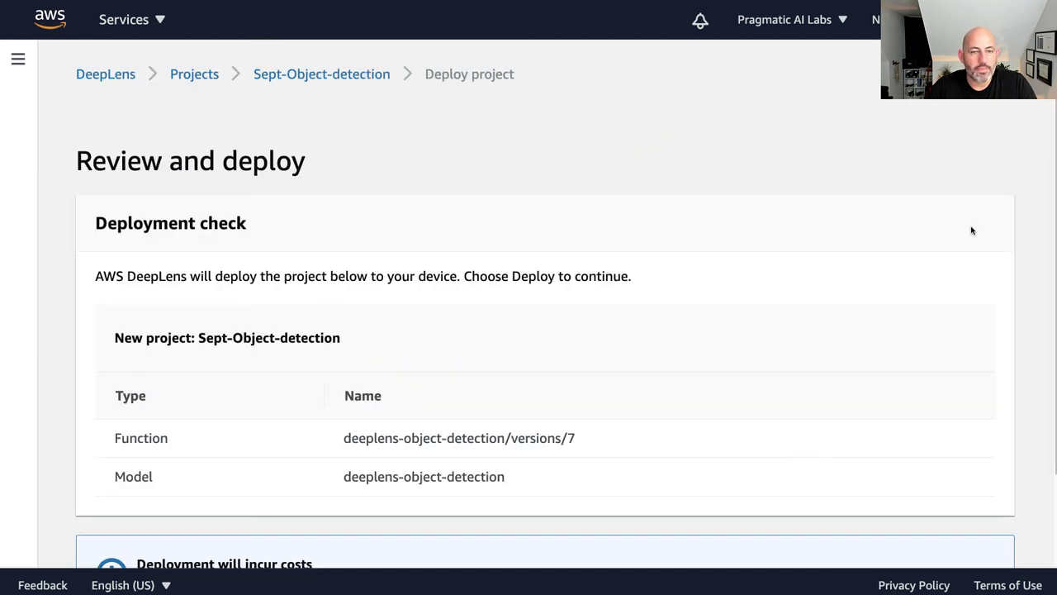
{"action": "scroll", "coordinate": [754, 312], "scroll_direction": "down", "scroll_amount": 3}
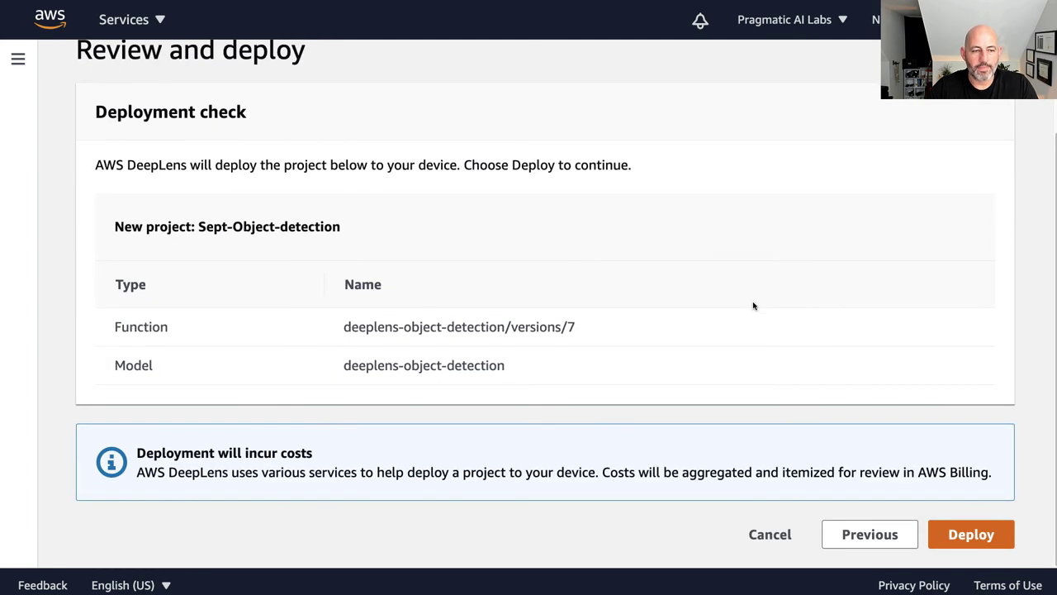
{"action": "left_click", "coordinate": [964, 537]}
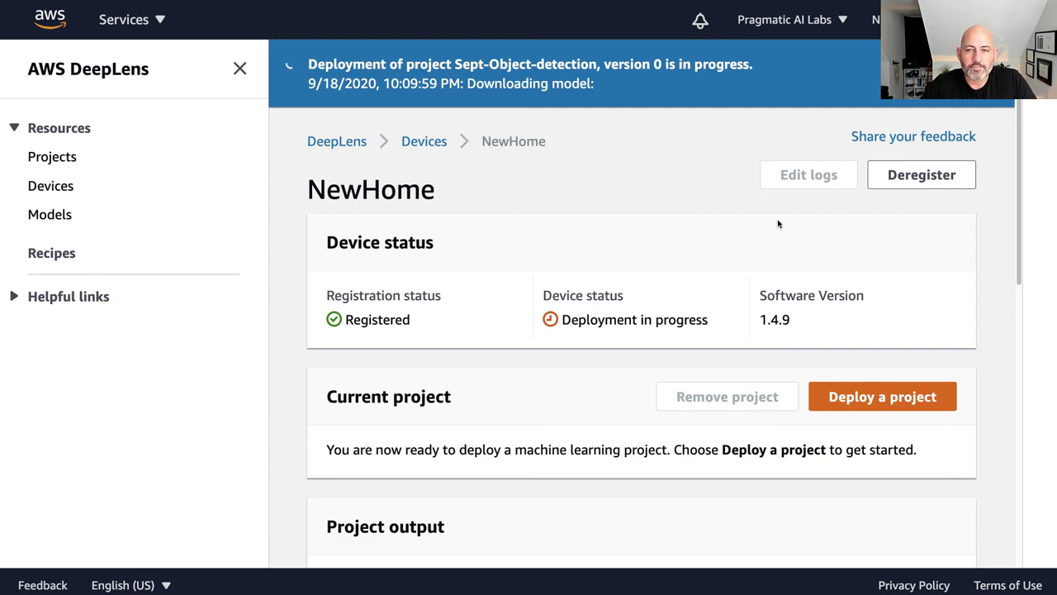
Review the Project output section, highlighting its heading and the MQTT term.
{"action": "scroll", "coordinate": [751, 234], "scroll_direction": "down", "scroll_amount": 4}
{"action": "scroll", "coordinate": [752, 236], "scroll_direction": "down", "scroll_amount": 1}
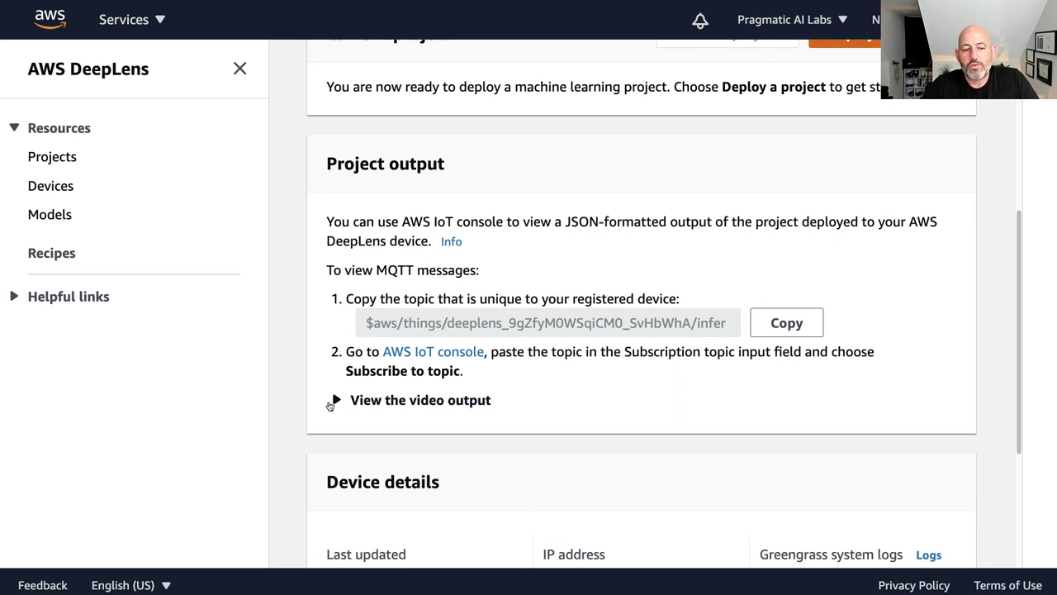
{"action": "left_click", "coordinate": [336, 401]}
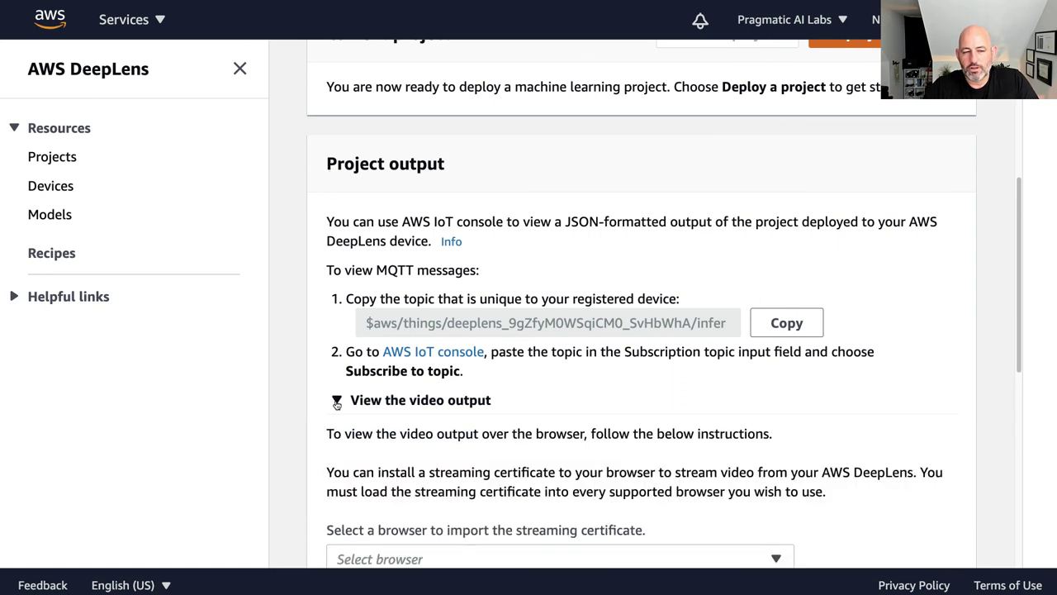
{"action": "left_click", "coordinate": [336, 400]}
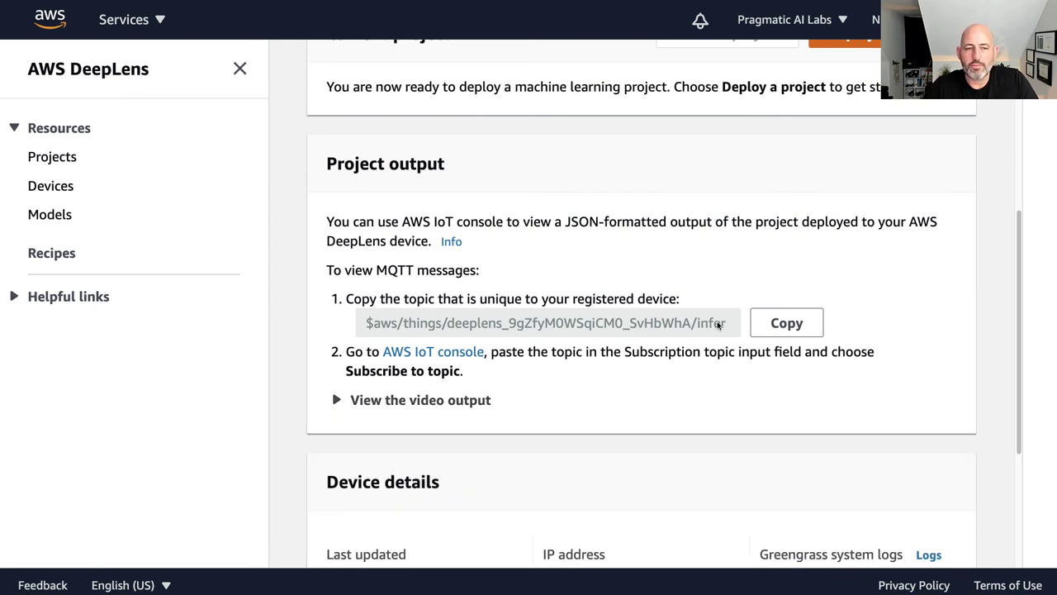
{"action": "left_click_drag", "start_coordinate": [452, 169], "coordinate": [322, 164]}
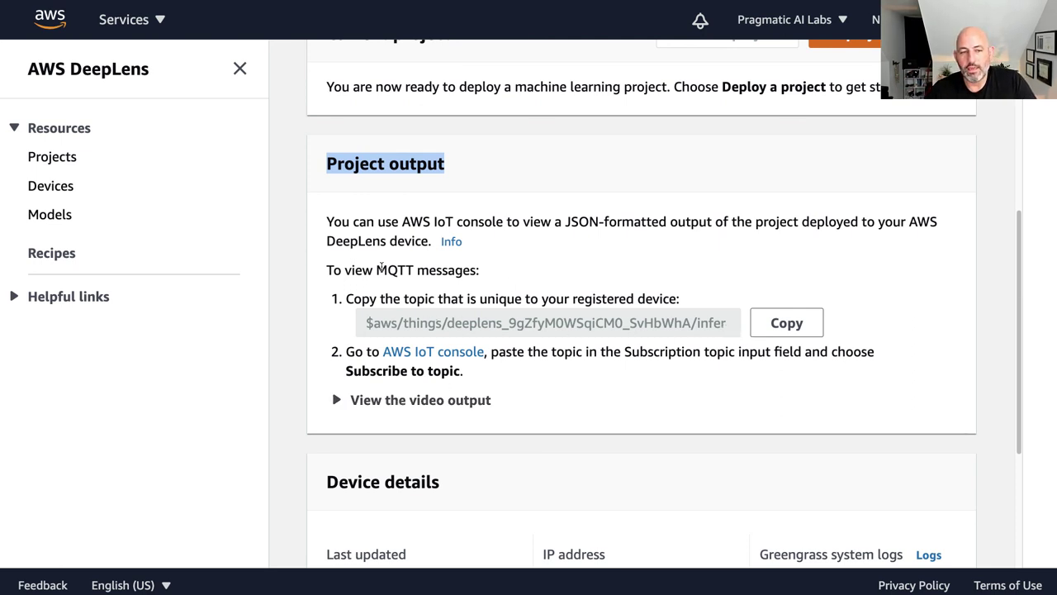
{"action": "left_click_drag", "start_coordinate": [378, 270], "coordinate": [413, 270]}
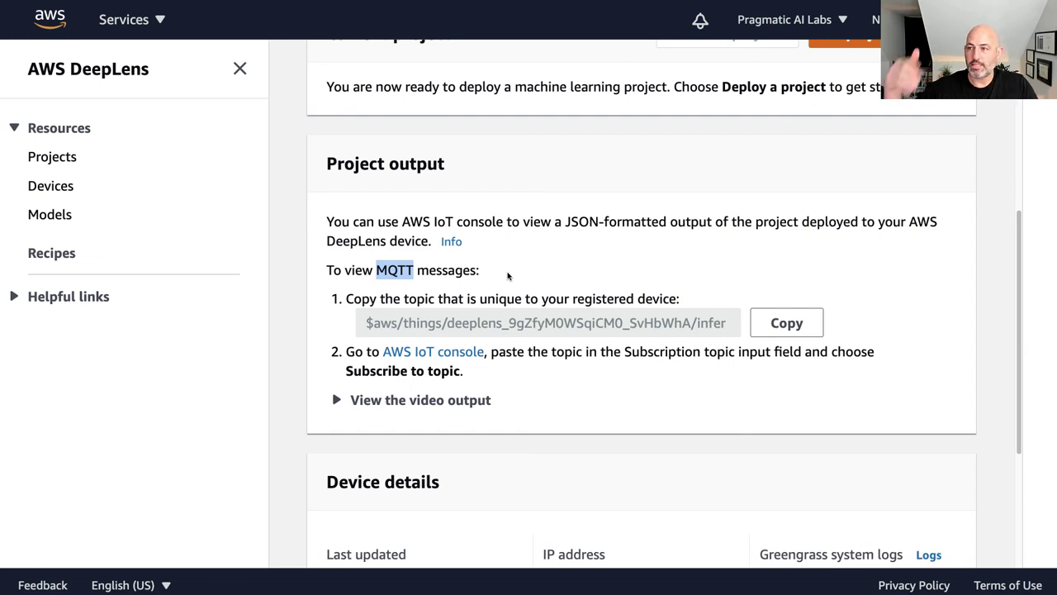
Copy the device's MQTT inference topic and open the AWS IoT console in a new tab.
{"action": "scroll", "coordinate": [528, 273], "scroll_direction": "up", "scroll_amount": 3}
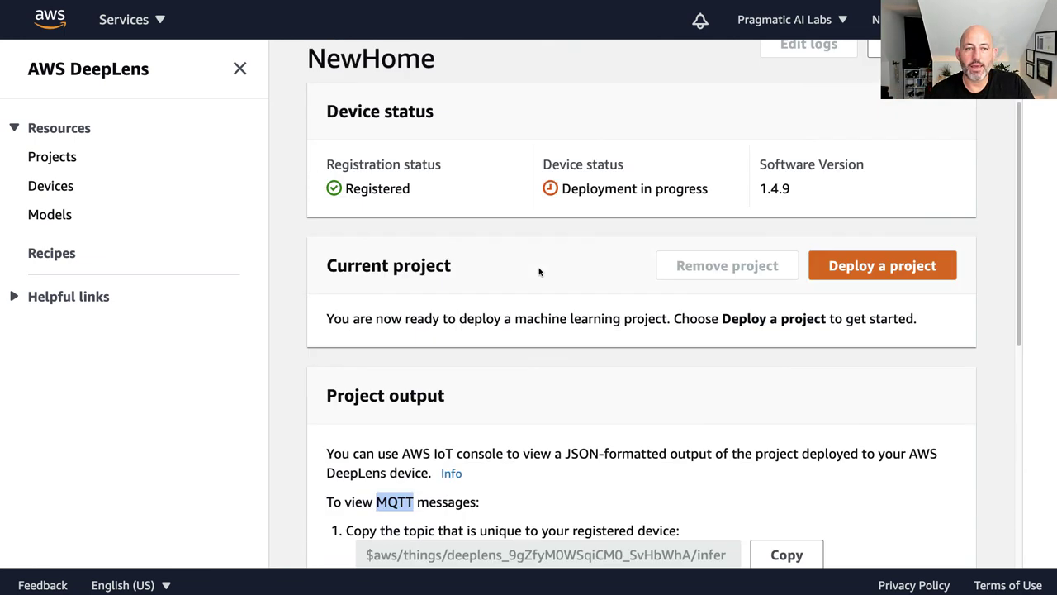
{"action": "scroll", "coordinate": [555, 284], "scroll_direction": "up", "scroll_amount": 2}
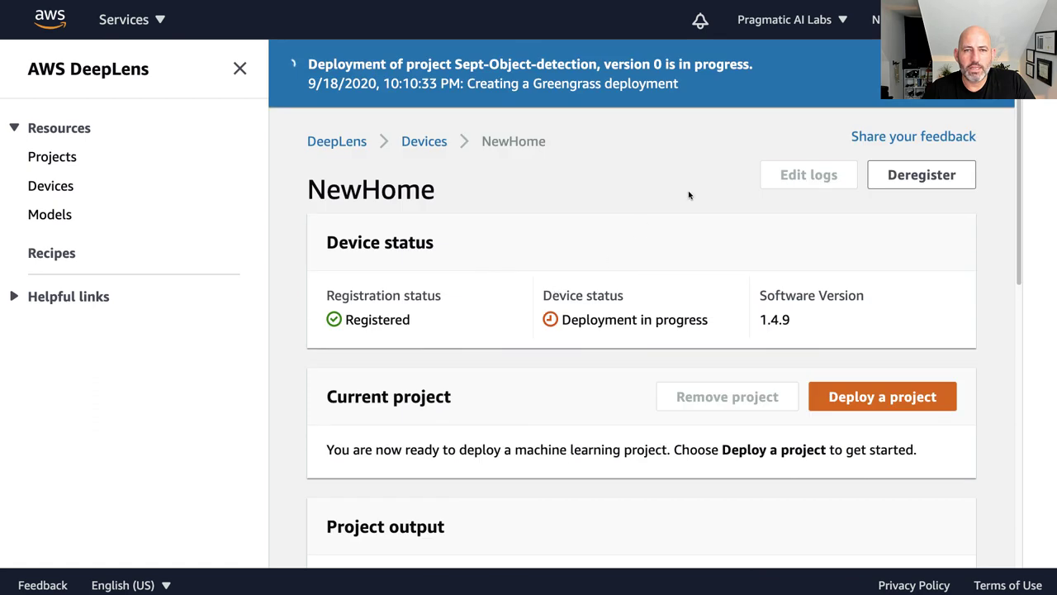
{"action": "scroll", "coordinate": [734, 201], "scroll_direction": "down", "scroll_amount": 3}
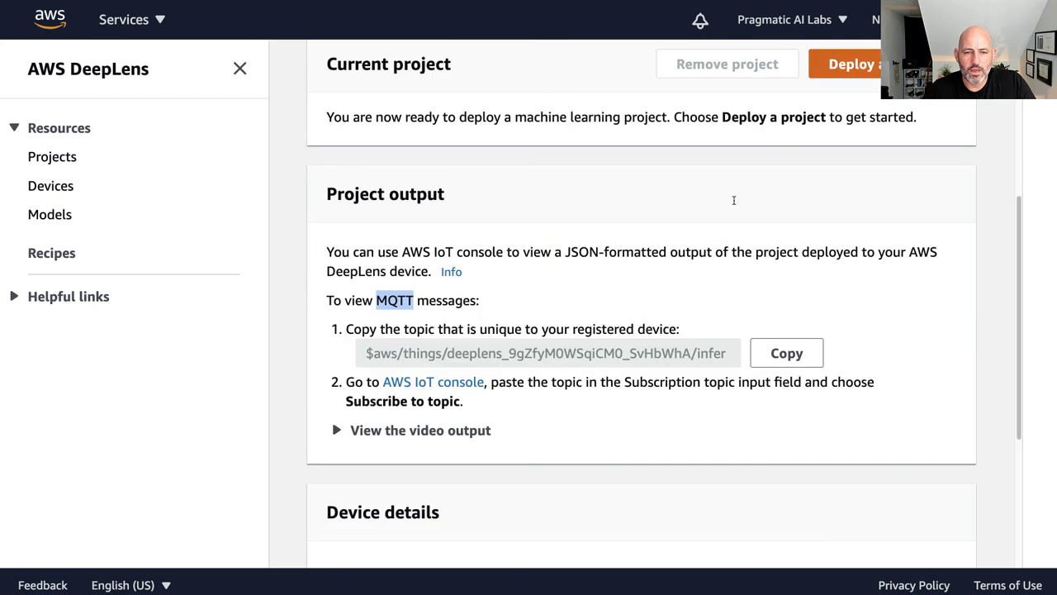
{"action": "left_click", "coordinate": [783, 359]}
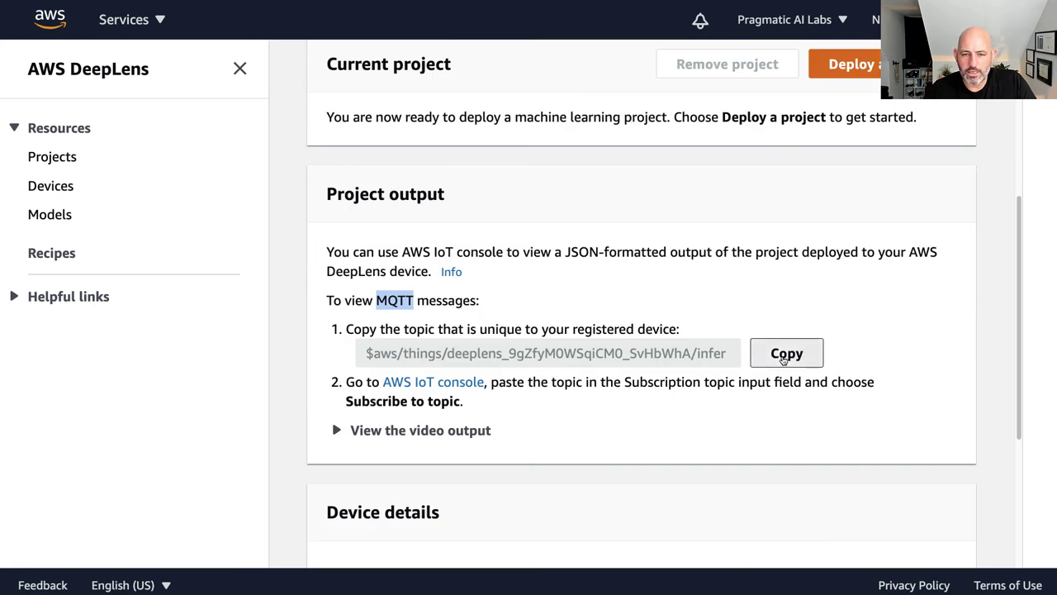
{"action": "right_click", "coordinate": [419, 385]}
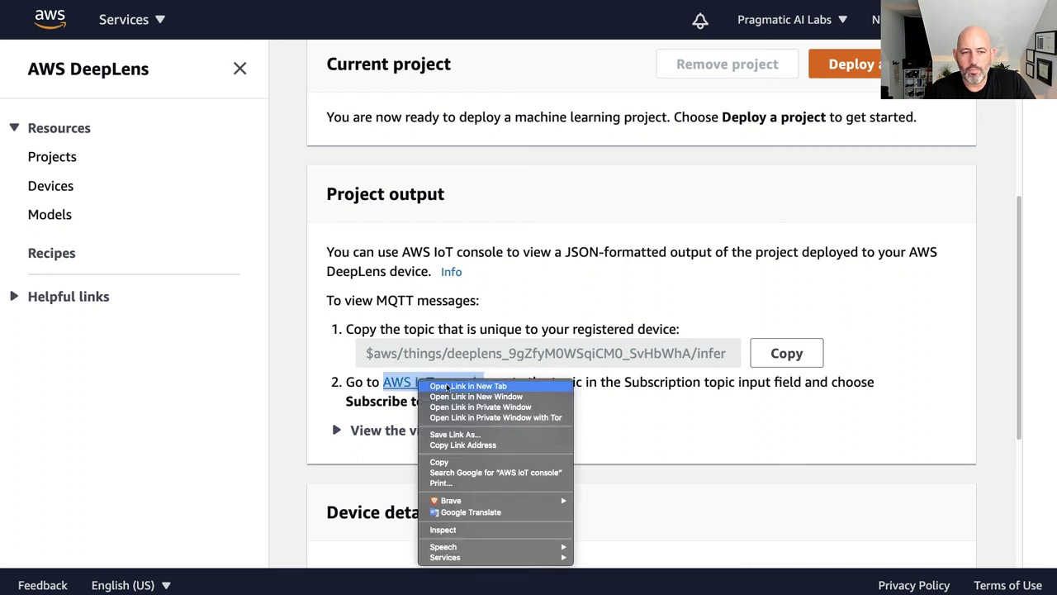
{"action": "left_click", "coordinate": [447, 387]}
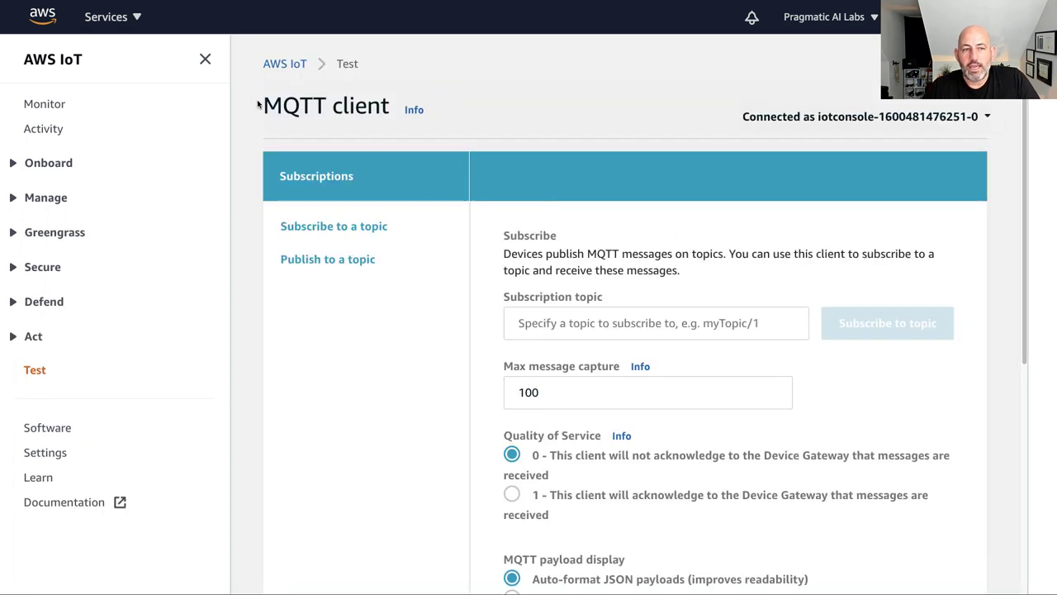
Subscribe the MQTT client to the suggested DeepLens inference topic.
{"action": "left_click_drag", "start_coordinate": [256, 104], "coordinate": [401, 109]}
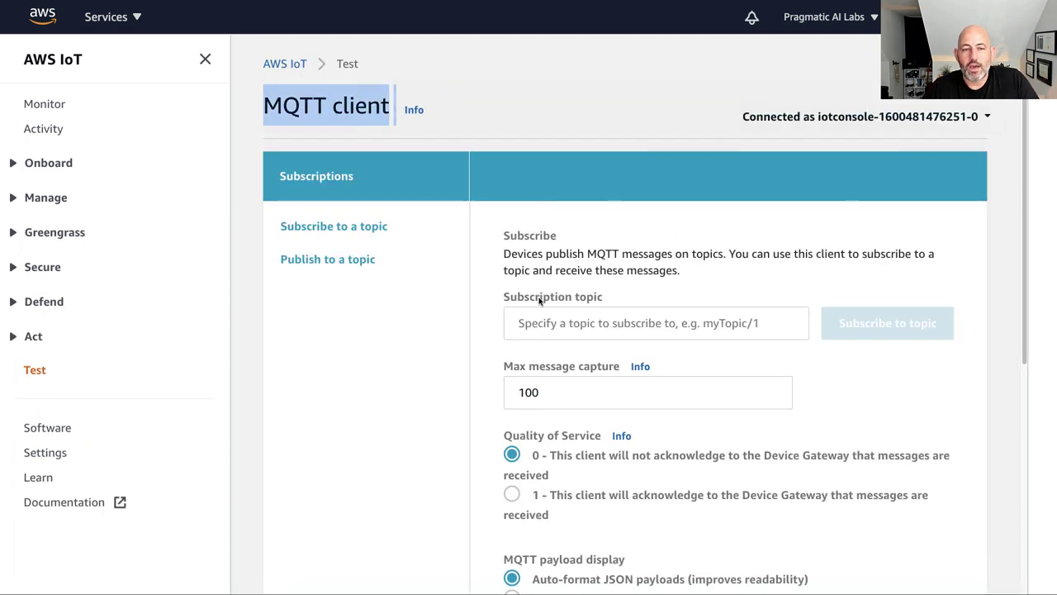
{"action": "left_click", "coordinate": [525, 323]}
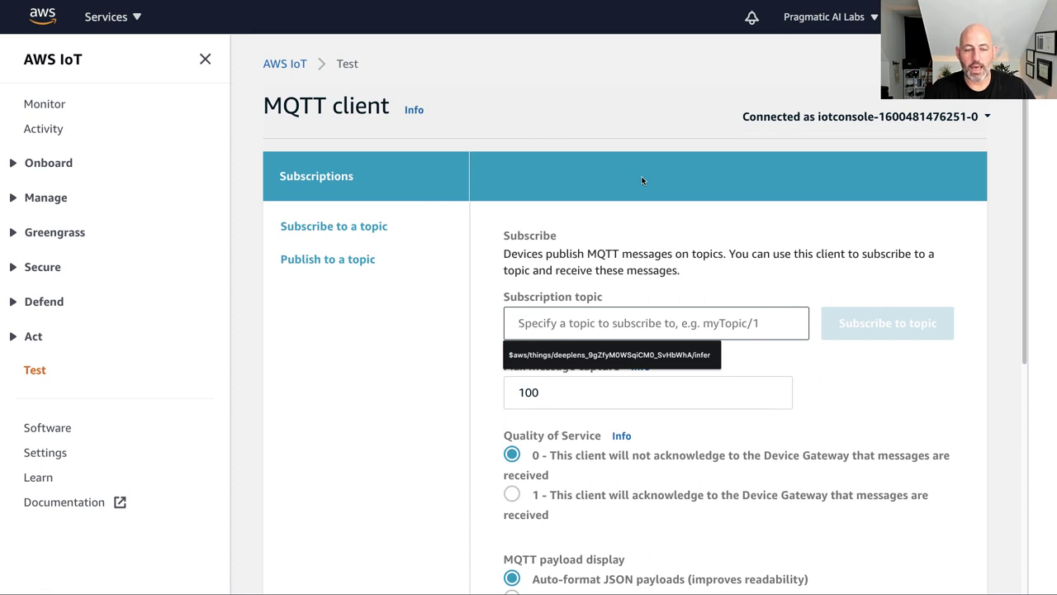
{"action": "key", "text": "Down"}
{"action": "key", "text": "Return"}
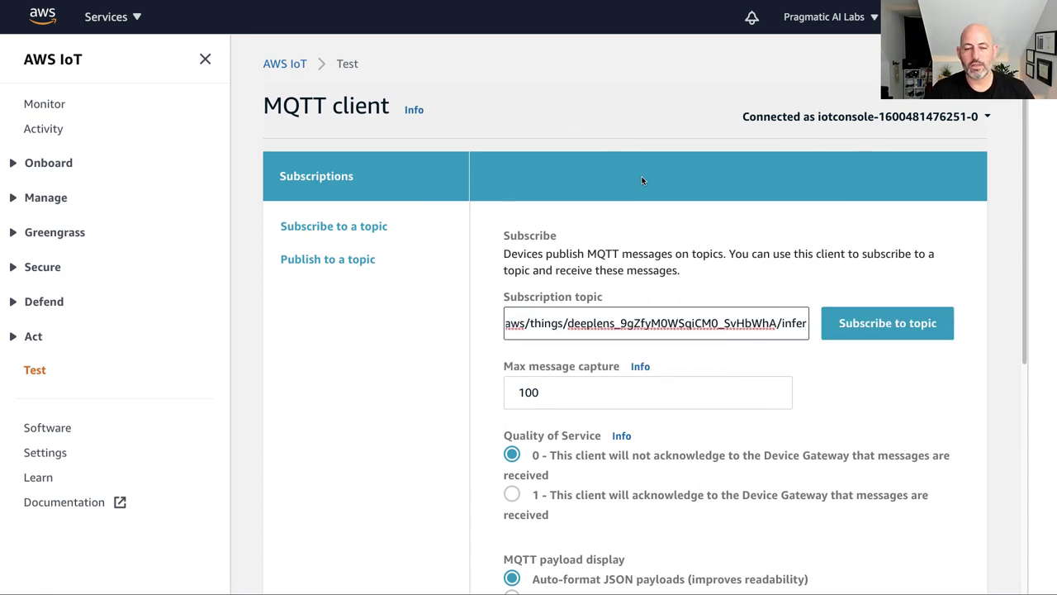
{"action": "left_click", "coordinate": [888, 326]}
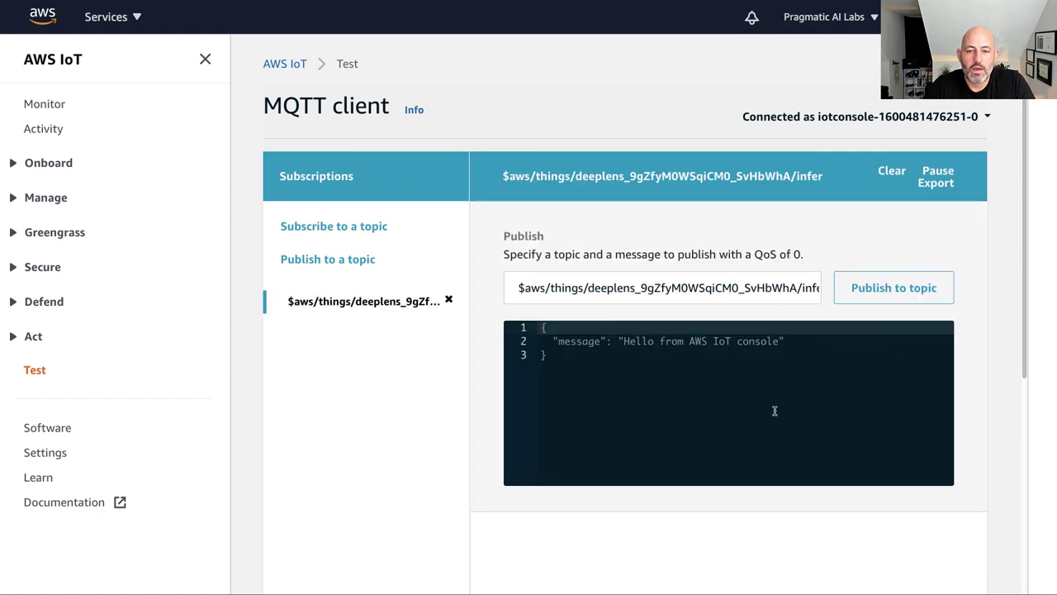
Scroll the page and highlight the deployment success message.
{"action": "scroll", "coordinate": [944, 354], "scroll_direction": "down", "scroll_amount": 2}
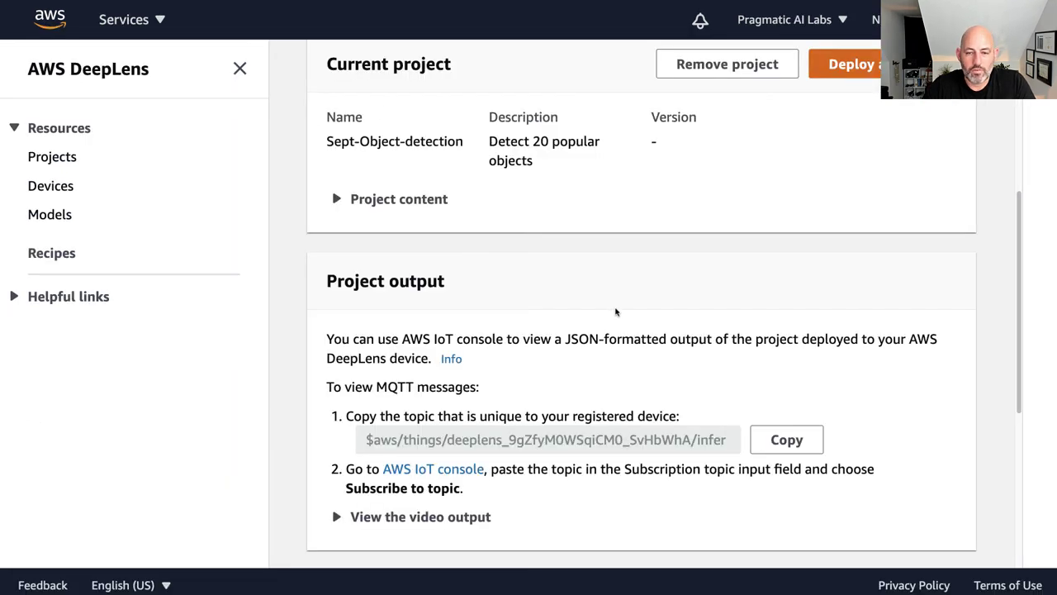
{"action": "scroll", "coordinate": [621, 309], "scroll_direction": "down", "scroll_amount": 1}
{"action": "scroll", "coordinate": [544, 366], "scroll_direction": "up", "scroll_amount": 1}
{"action": "scroll", "coordinate": [545, 366], "scroll_direction": "up", "scroll_amount": 4}
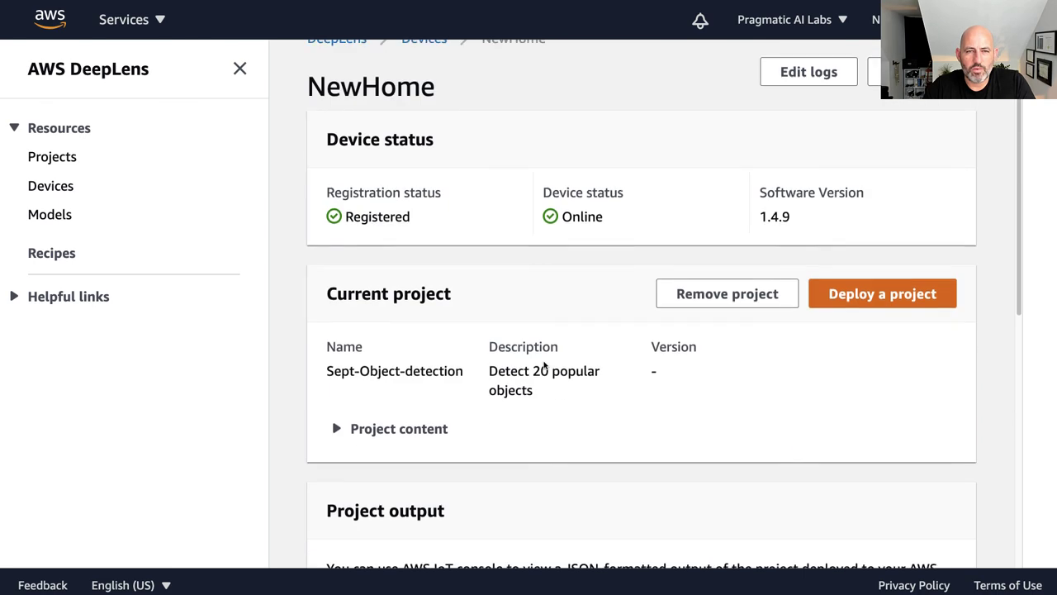
{"action": "left_click_drag", "start_coordinate": [603, 107], "coordinate": [307, 64]}
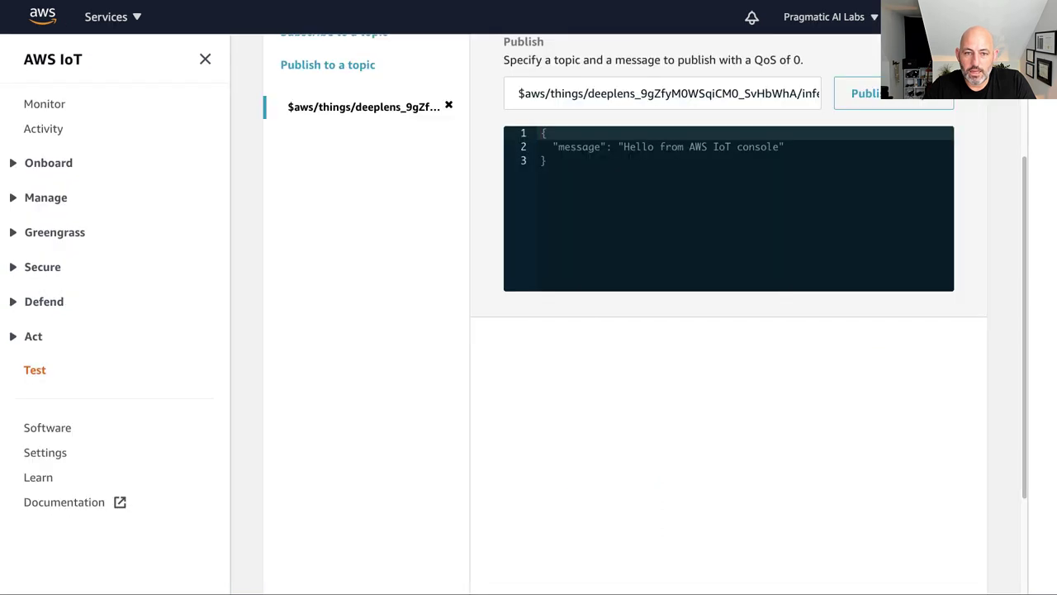
Review the incoming detection messages with person, pottedplant and sofa scores.
{"action": "scroll", "coordinate": [709, 223], "scroll_direction": "up", "scroll_amount": 1}
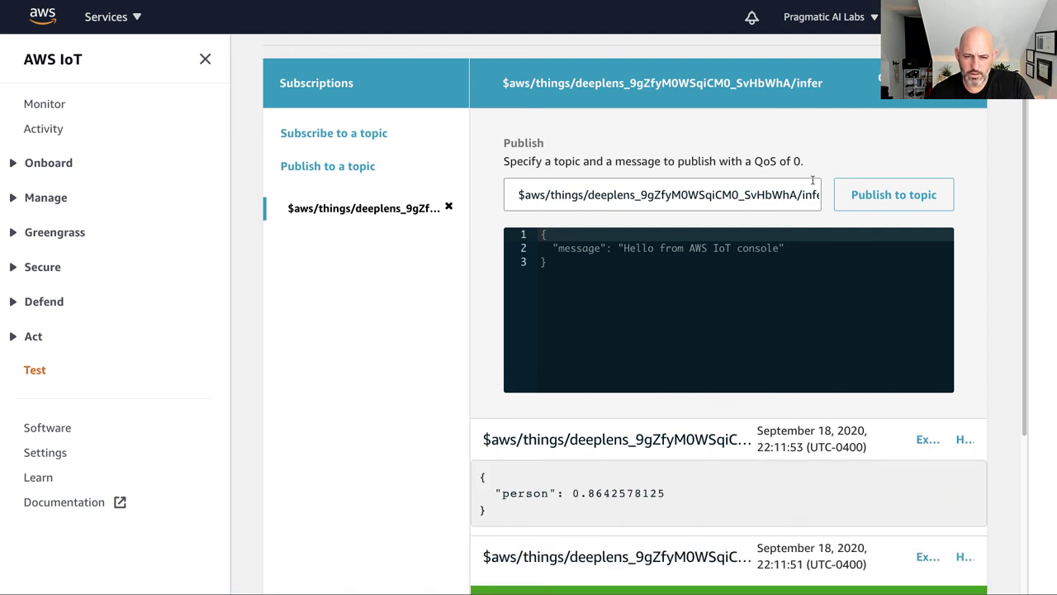
{"action": "left_click_drag", "start_coordinate": [480, 476], "coordinate": [502, 528]}
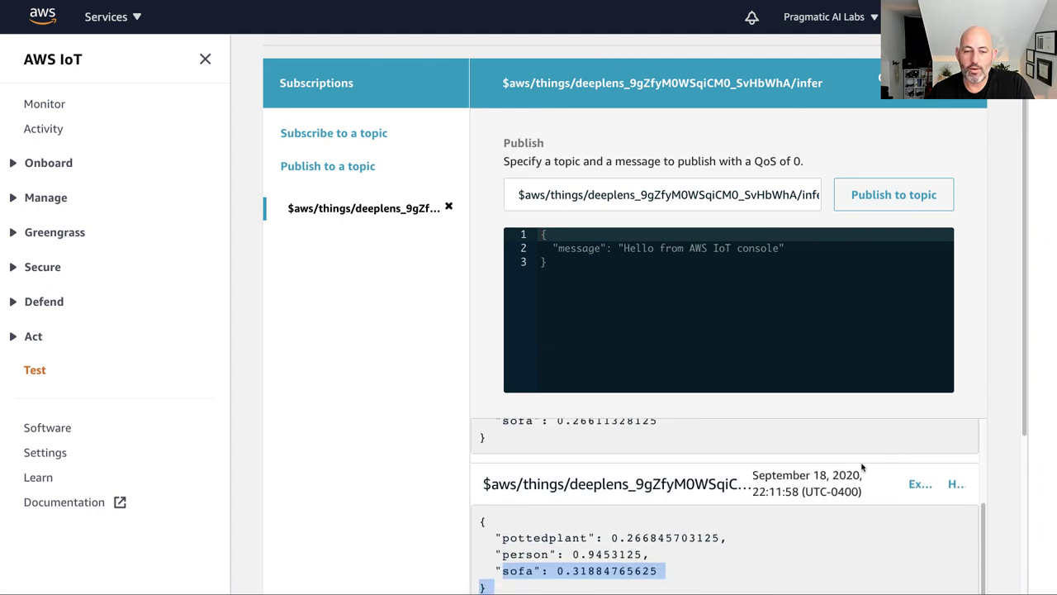
{"action": "scroll", "coordinate": [1023, 424], "scroll_direction": "down", "scroll_amount": 1}
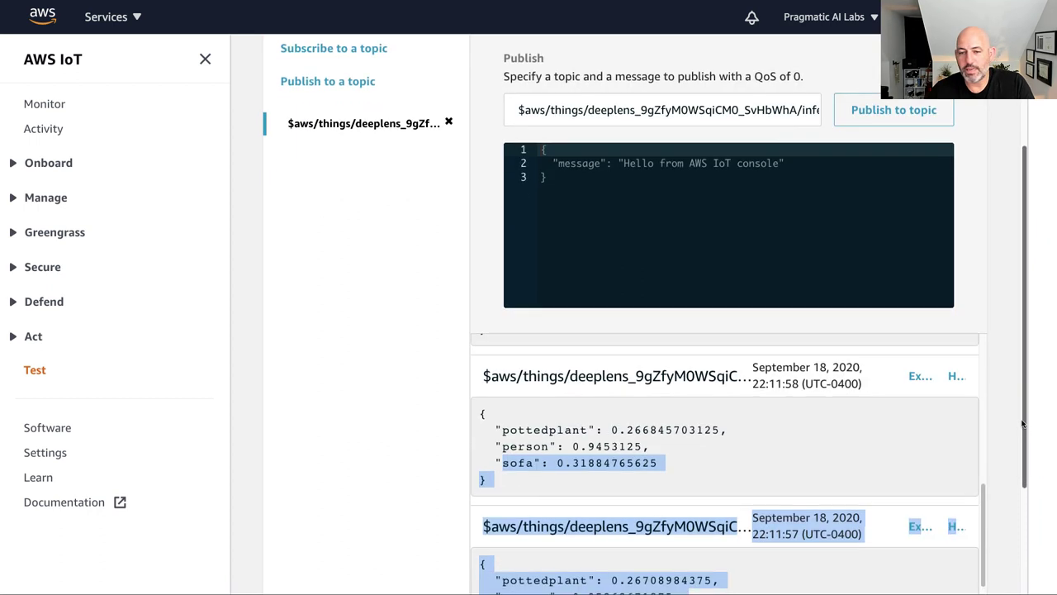
{"action": "left_click", "coordinate": [406, 439]}
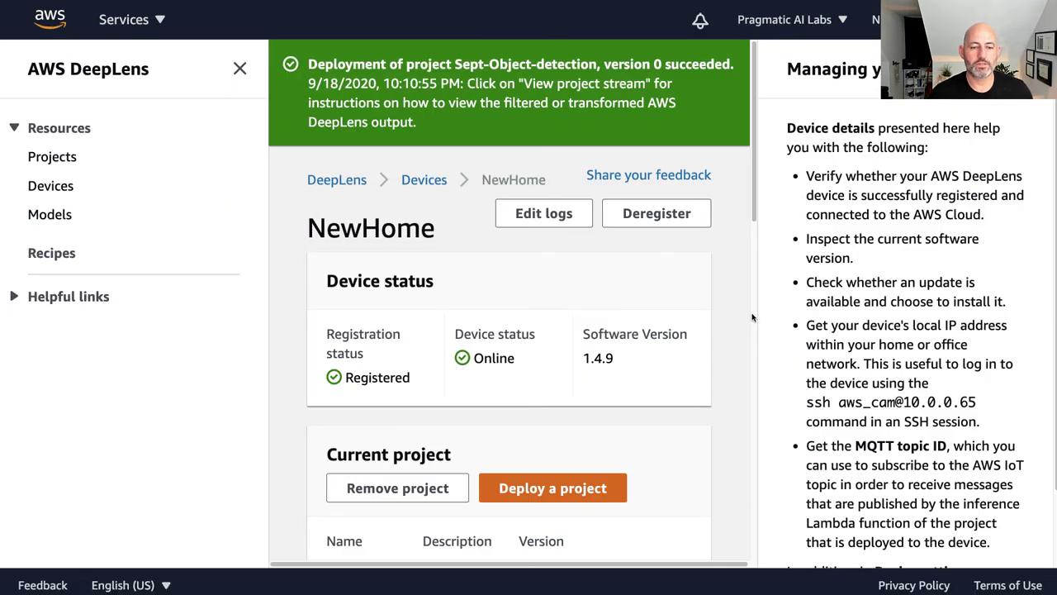
{"action": "scroll", "coordinate": [752, 317], "scroll_direction": "down", "scroll_amount": 1}
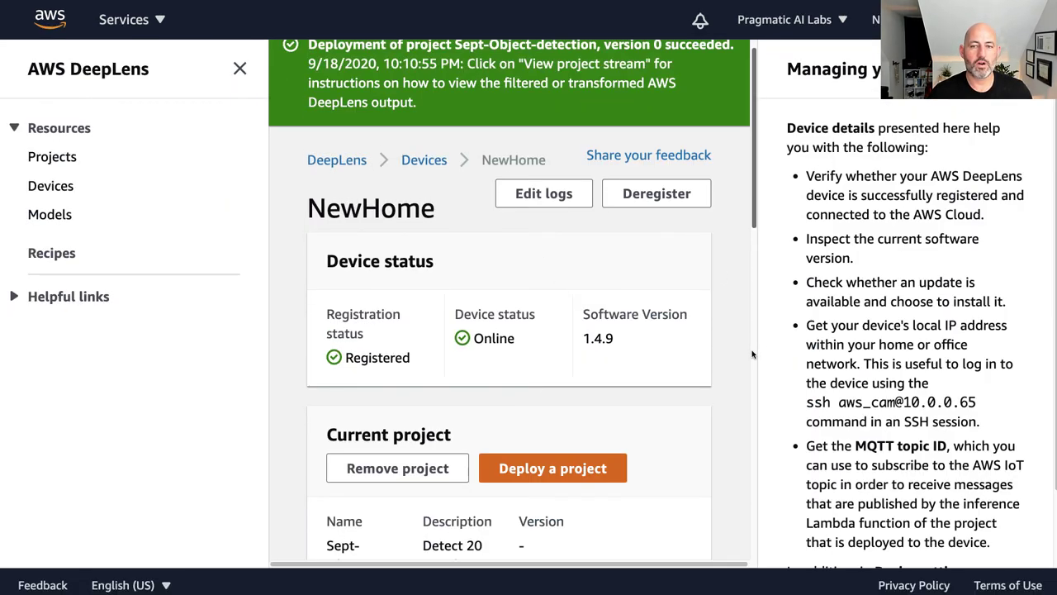
Open and close the device management help under Project output.
{"action": "scroll", "coordinate": [789, 299], "scroll_direction": "down", "scroll_amount": 5}
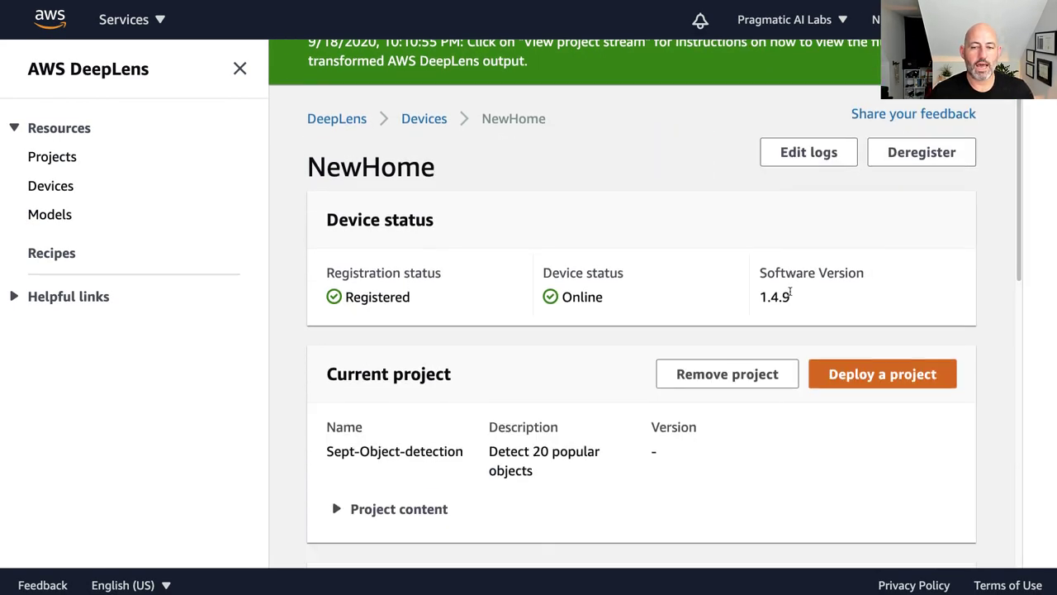
{"action": "scroll", "coordinate": [790, 299], "scroll_direction": "down", "scroll_amount": 1}
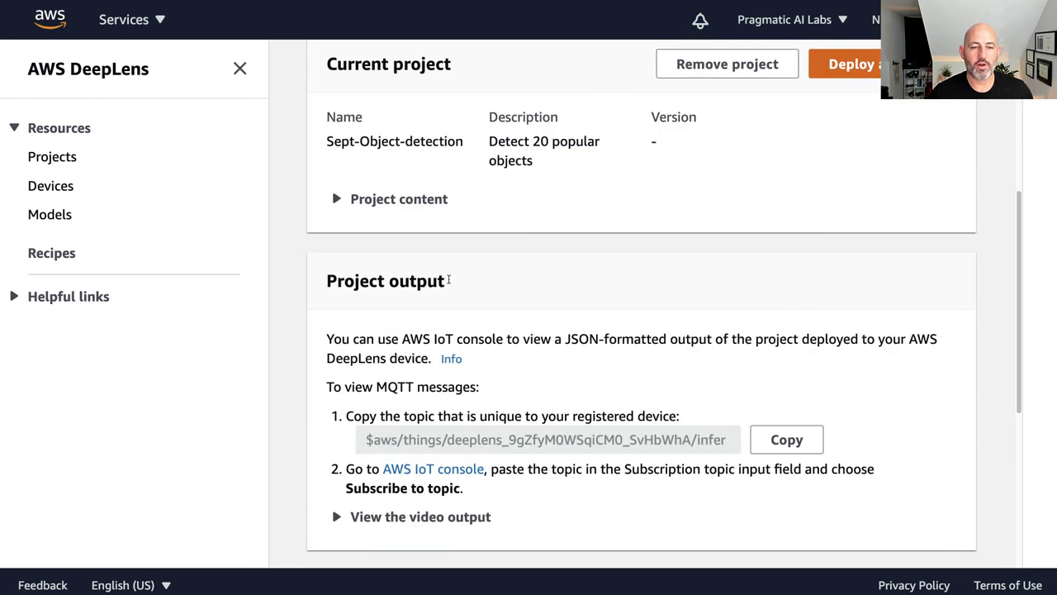
{"action": "left_click_drag", "start_coordinate": [448, 281], "coordinate": [326, 281]}
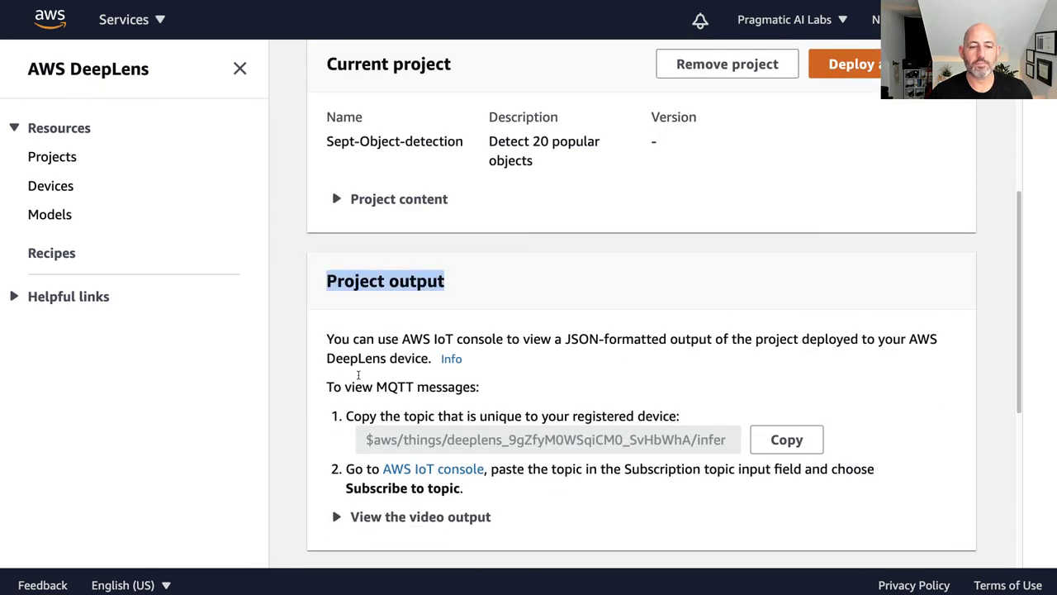
{"action": "left_click", "coordinate": [347, 520]}
{"action": "left_click", "coordinate": [451, 359]}
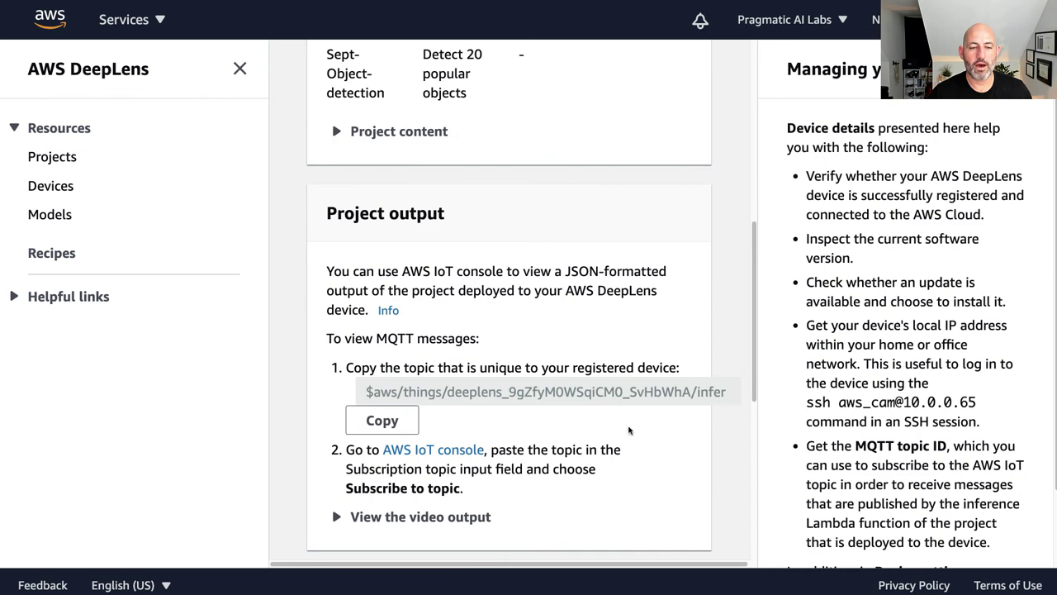
{"action": "scroll", "coordinate": [636, 428], "scroll_direction": "down", "scroll_amount": 1}
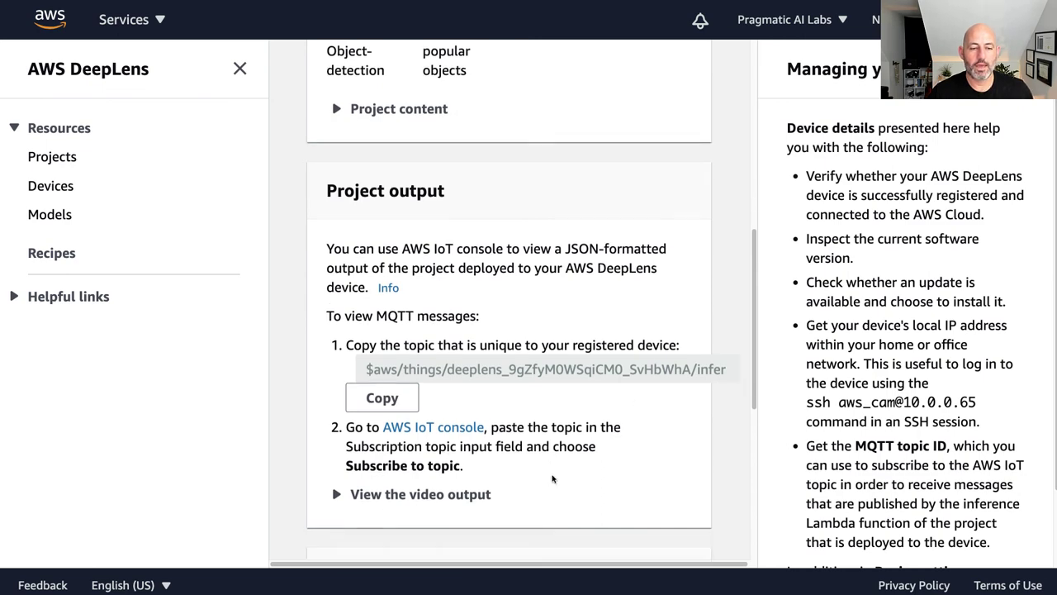
{"action": "left_click", "coordinate": [1033, 69]}
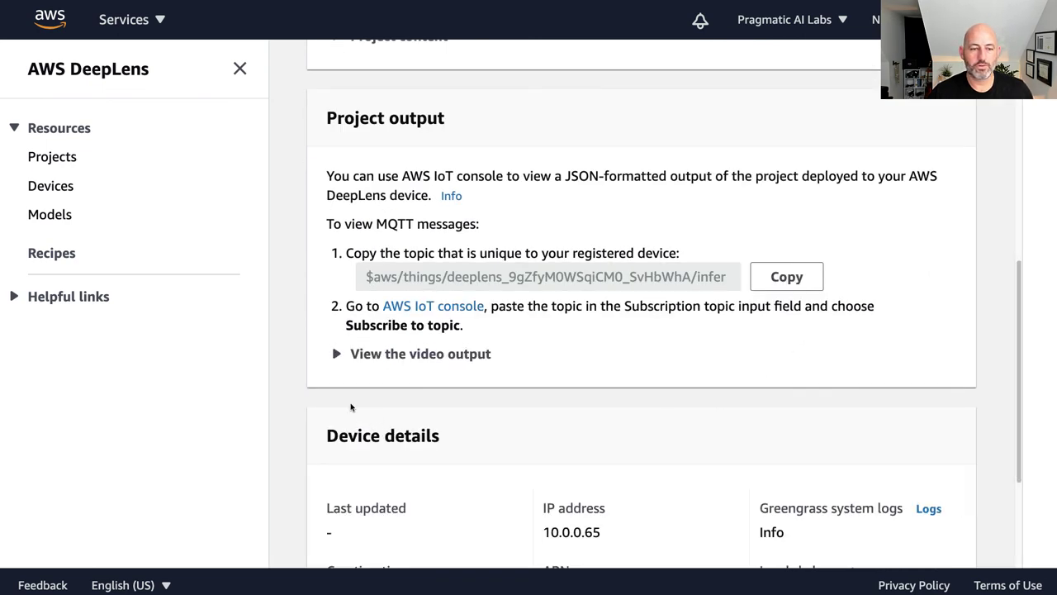
Expand the video output instructions and choose Chrome (Mac OS Sierra or higher) as the browser.
{"action": "left_click", "coordinate": [433, 362]}
{"action": "scroll", "coordinate": [444, 364], "scroll_direction": "down", "scroll_amount": 2}
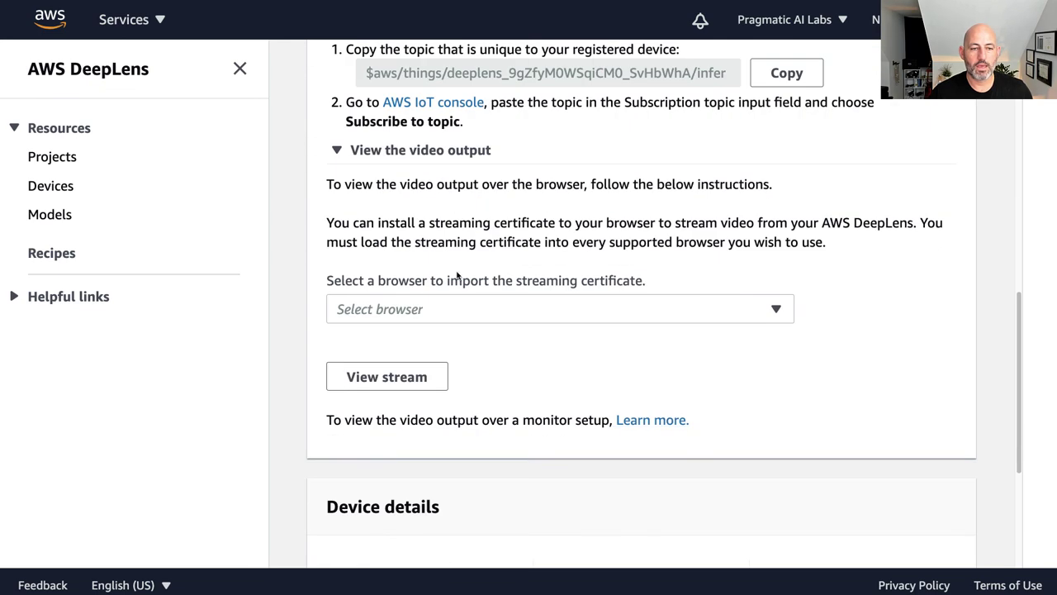
{"action": "left_click", "coordinate": [427, 318]}
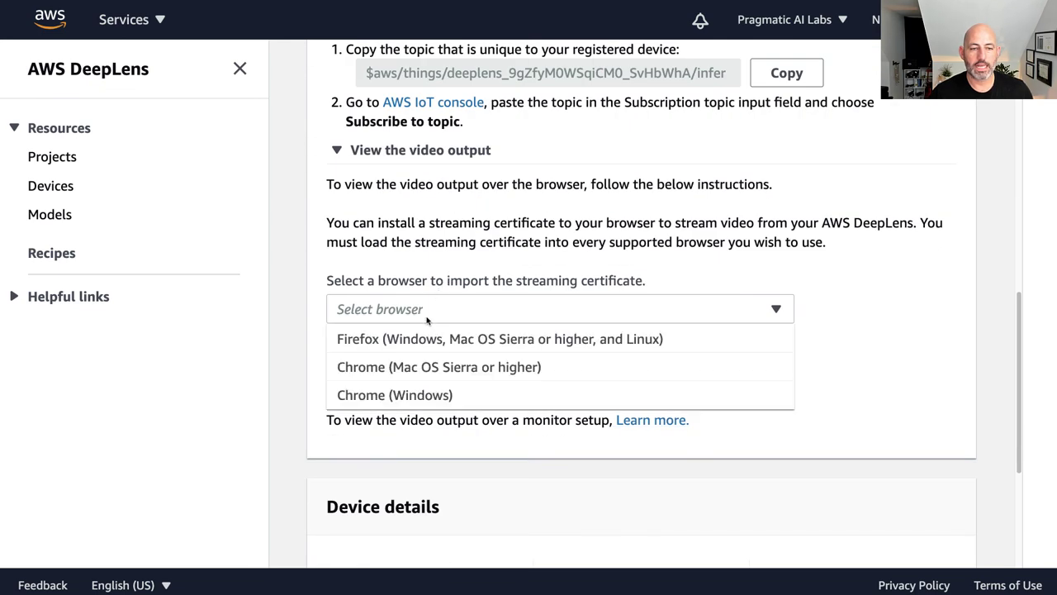
{"action": "left_click", "coordinate": [425, 370]}
{"action": "scroll", "coordinate": [591, 396], "scroll_direction": "down", "scroll_amount": 2}
{"action": "mouse_move", "coordinate": [390, 333]}
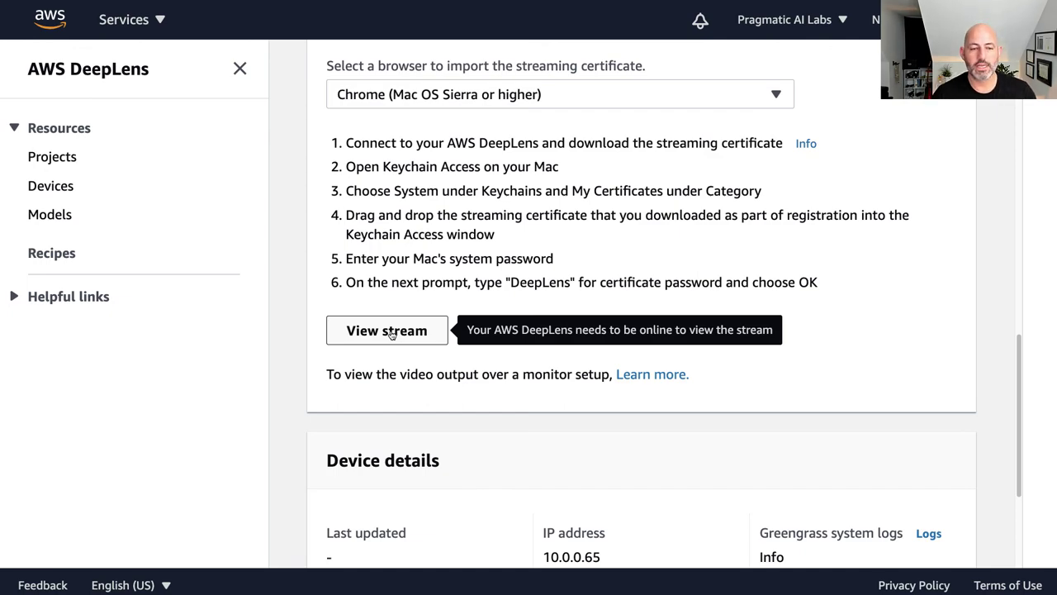
Open the live stream at 10.0.0.65, bypassing the certificate warning and authorising keychain access with admin credentials.
{"action": "left_click", "coordinate": [391, 333]}
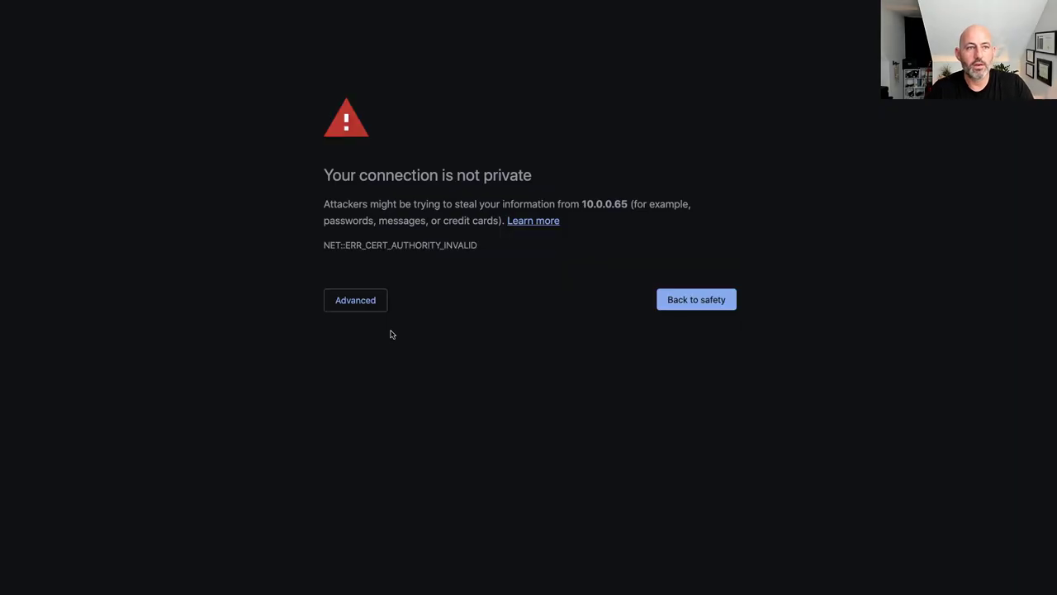
{"action": "left_click", "coordinate": [349, 300]}
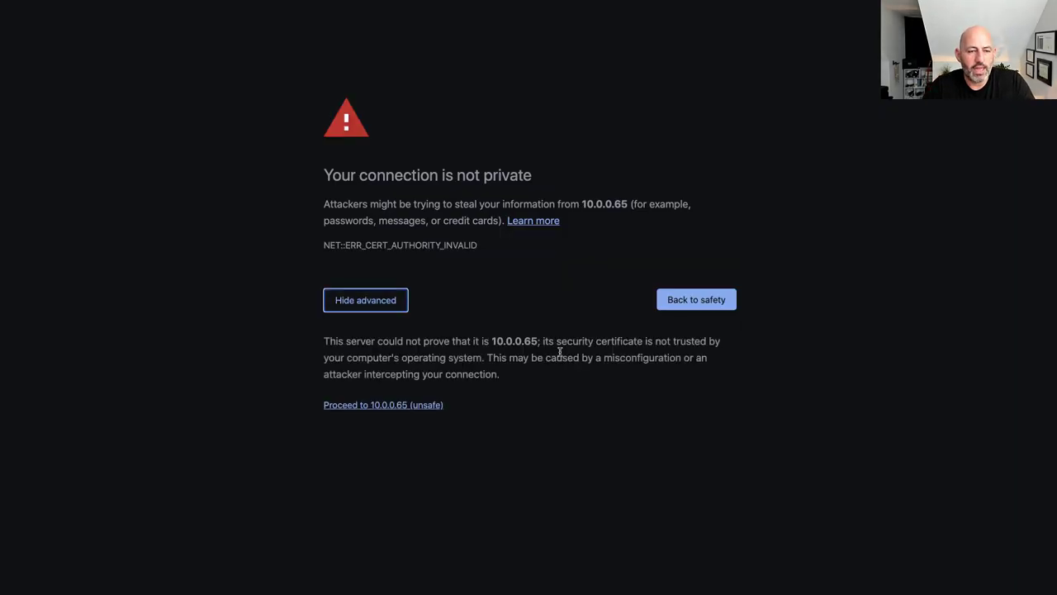
{"action": "left_click", "coordinate": [371, 407]}
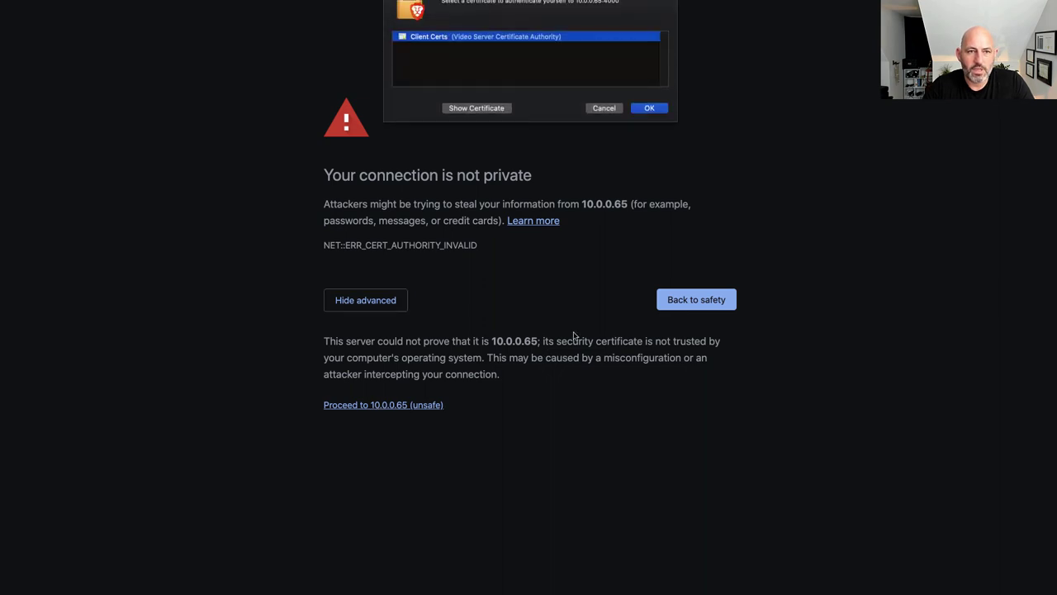
{"action": "left_click", "coordinate": [648, 108]}
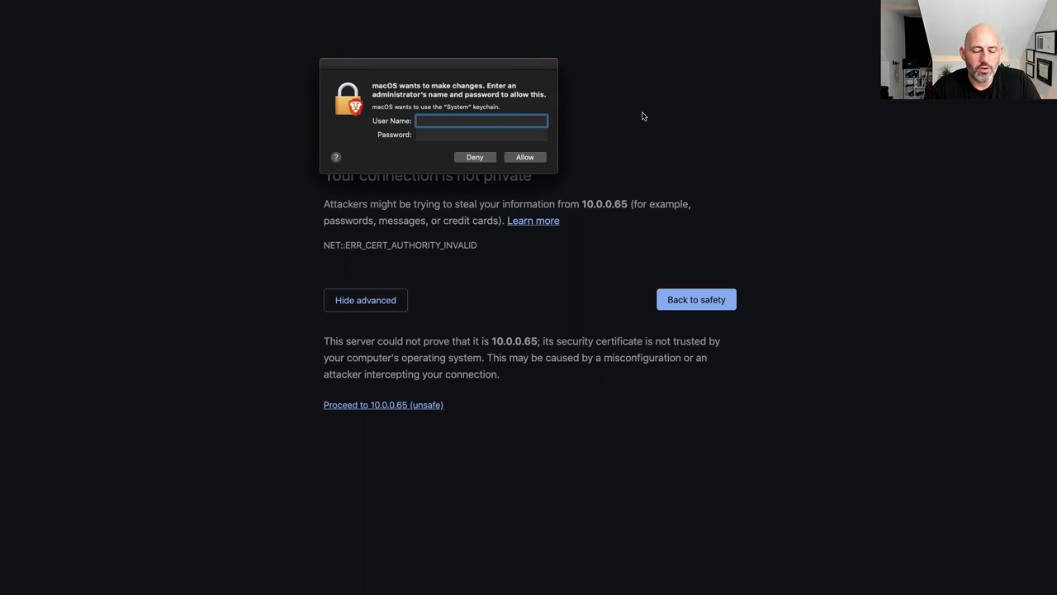
{"action": "type", "text": "no"}
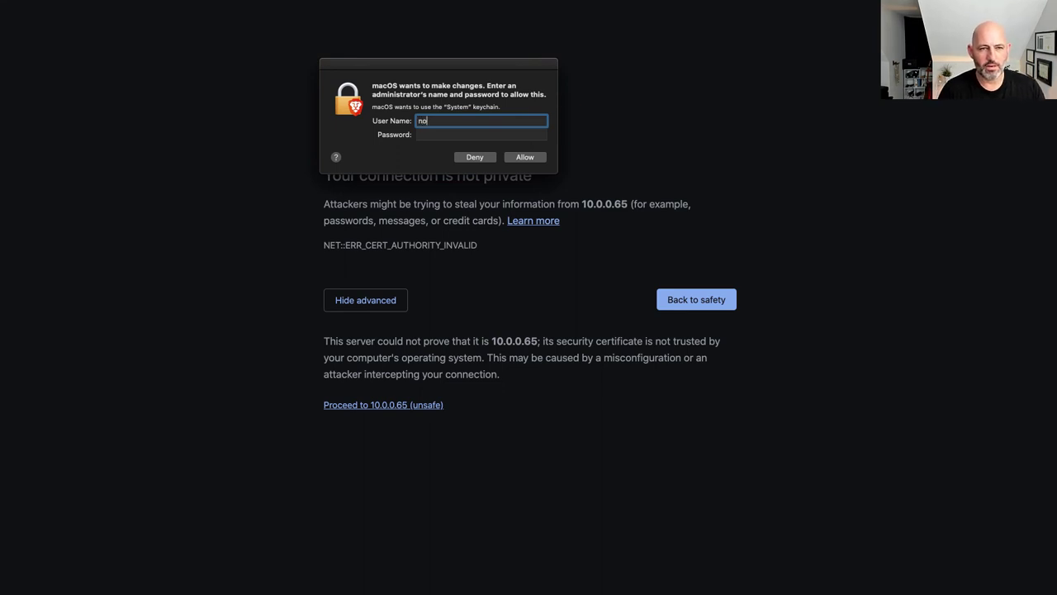
{"action": "type", "text": "ahgift"}
{"action": "key", "text": "Tab"}
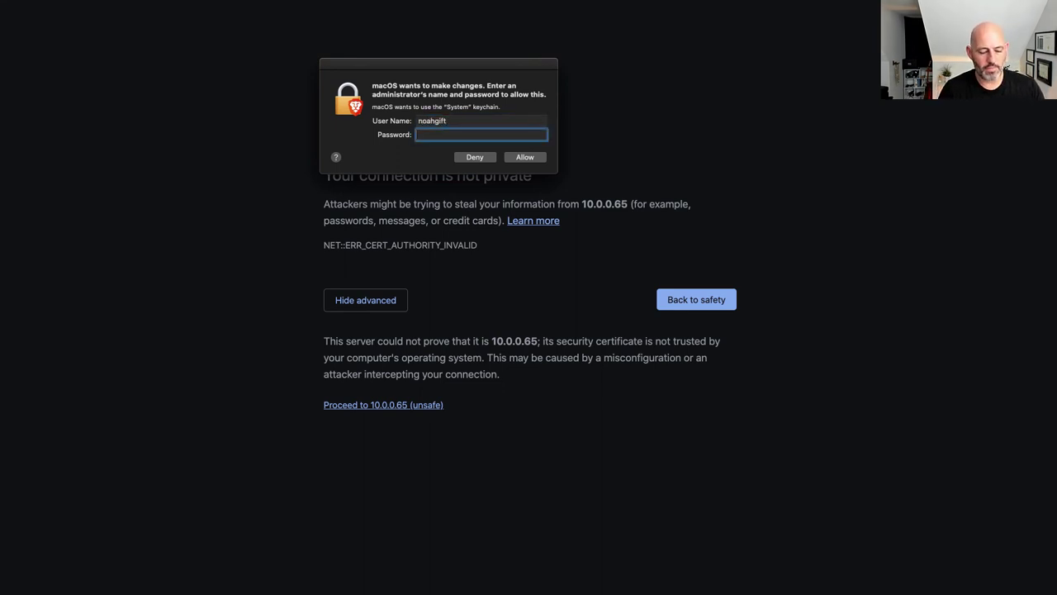
{"action": "key", "text": "Return"}
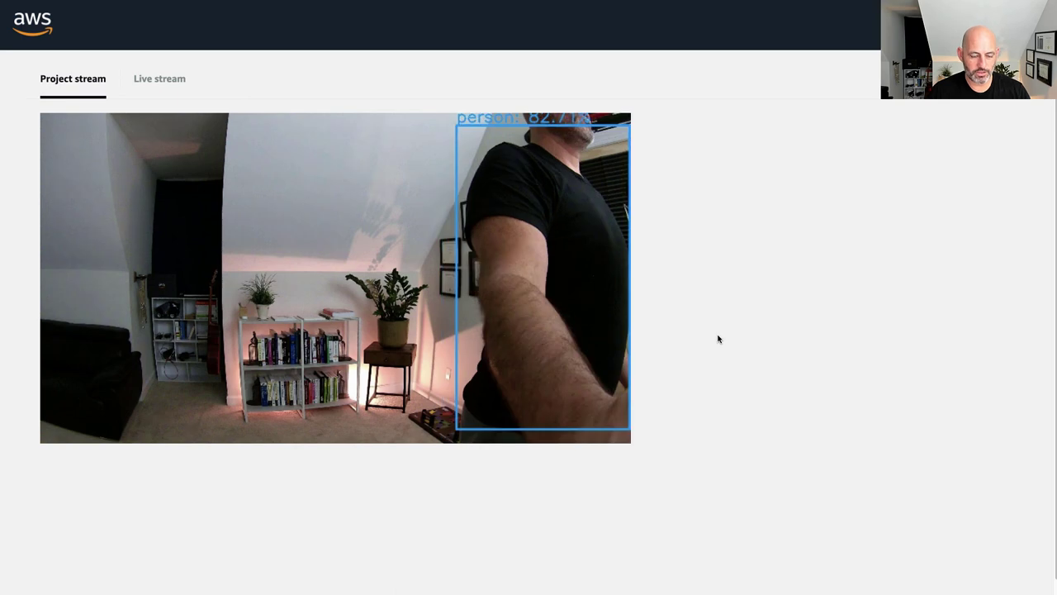
Screenshot the stream area showing the person, sofa and potted plant detections.
{"action": "key", "text": "super+shift+4"}
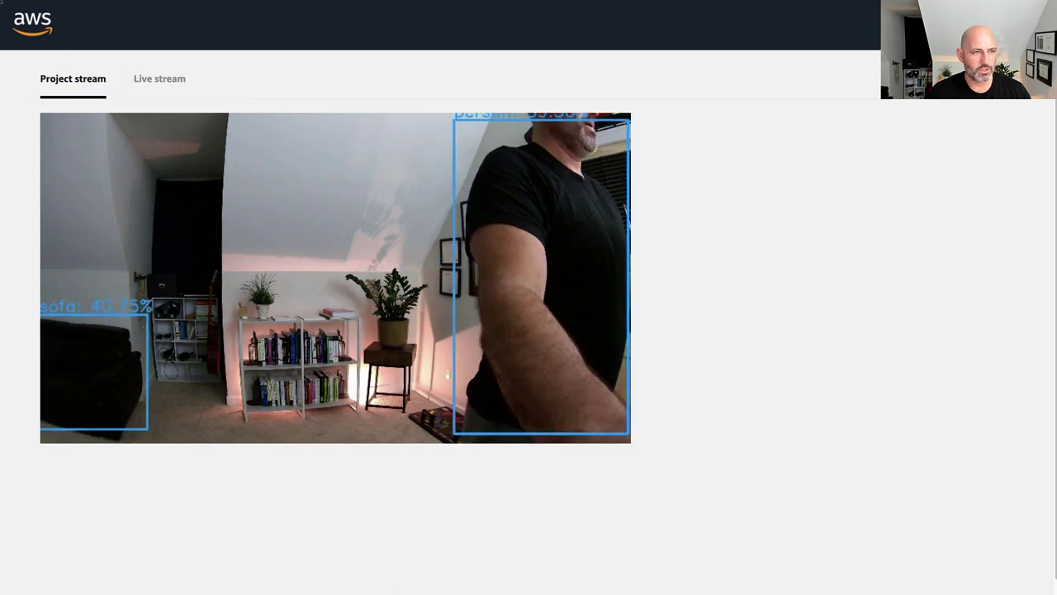
{"action": "left_click_drag", "start_coordinate": [0, 0], "coordinate": [693, 474]}
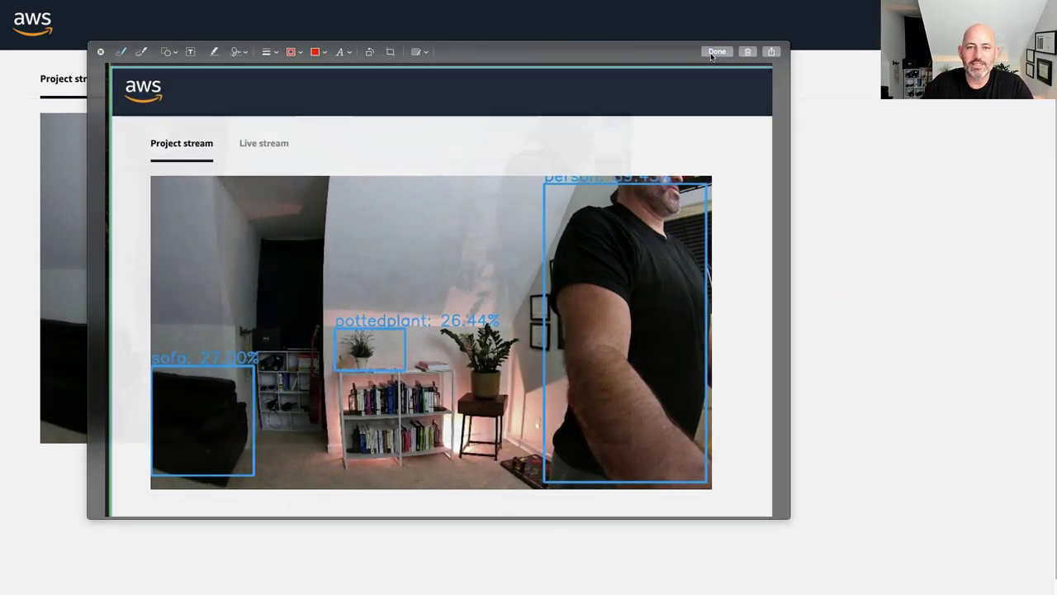
{"action": "left_click", "coordinate": [715, 52]}
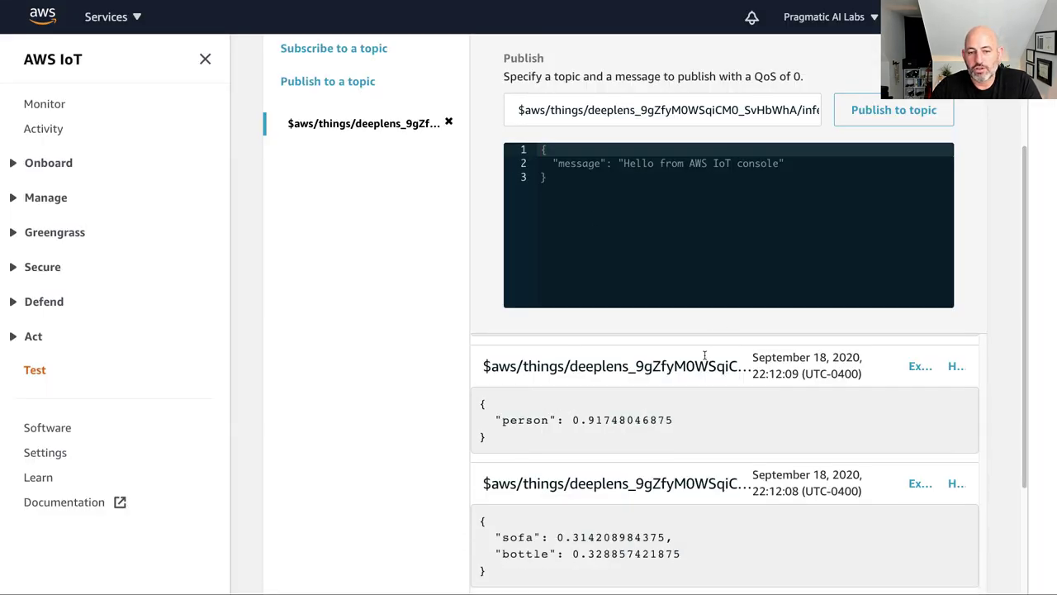
Review the latest DeepLens inference messages in the MQTT client, highlighting the 22:12:11 message.
{"action": "scroll", "coordinate": [559, 413], "scroll_direction": "down", "scroll_amount": 1}
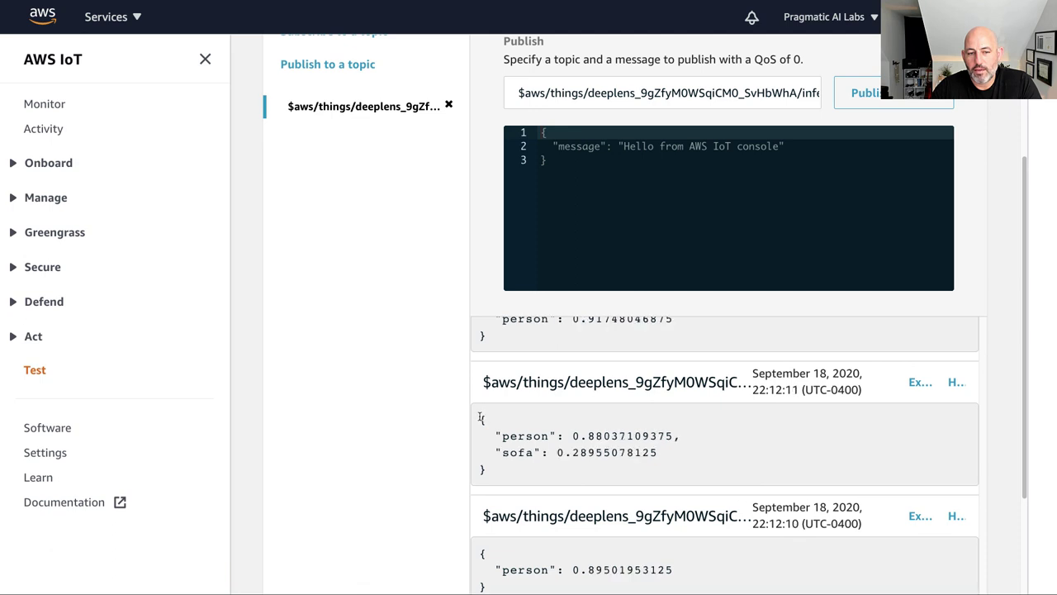
{"action": "left_click_drag", "start_coordinate": [482, 419], "coordinate": [524, 489]}
{"action": "left_click", "coordinate": [523, 489]}
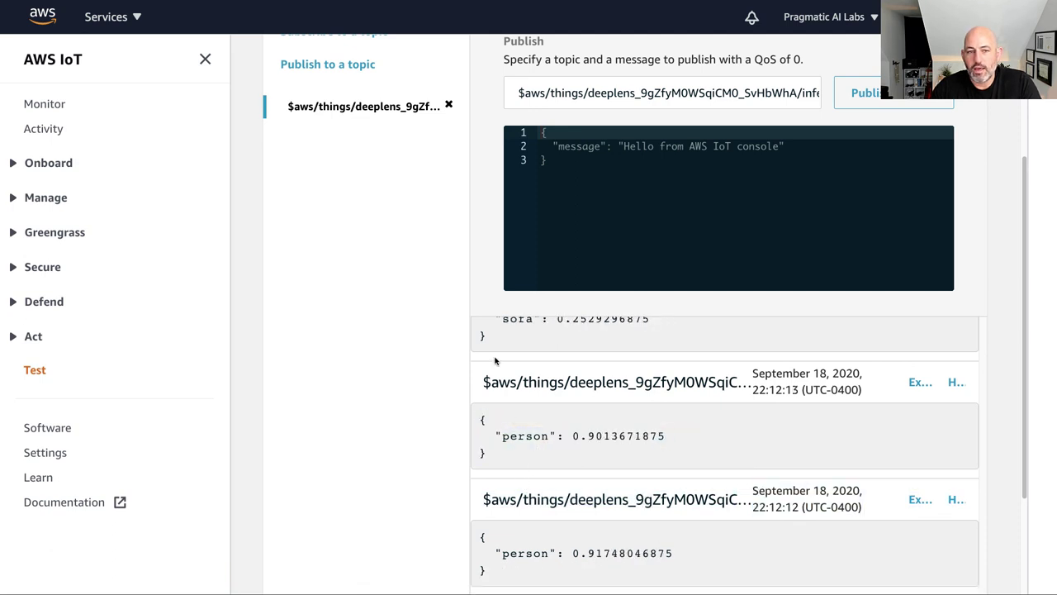
{"action": "scroll", "coordinate": [496, 362], "scroll_direction": "up", "scroll_amount": 2}
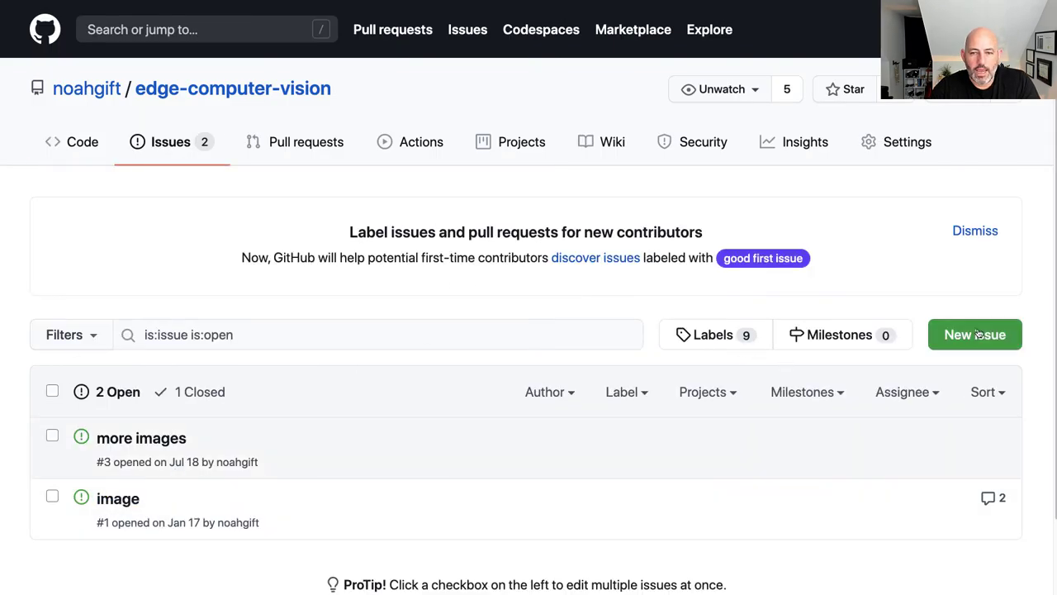
Submit a new issue titled 'more images' with the two stream screenshots attached.
{"action": "left_click", "coordinate": [978, 333]}
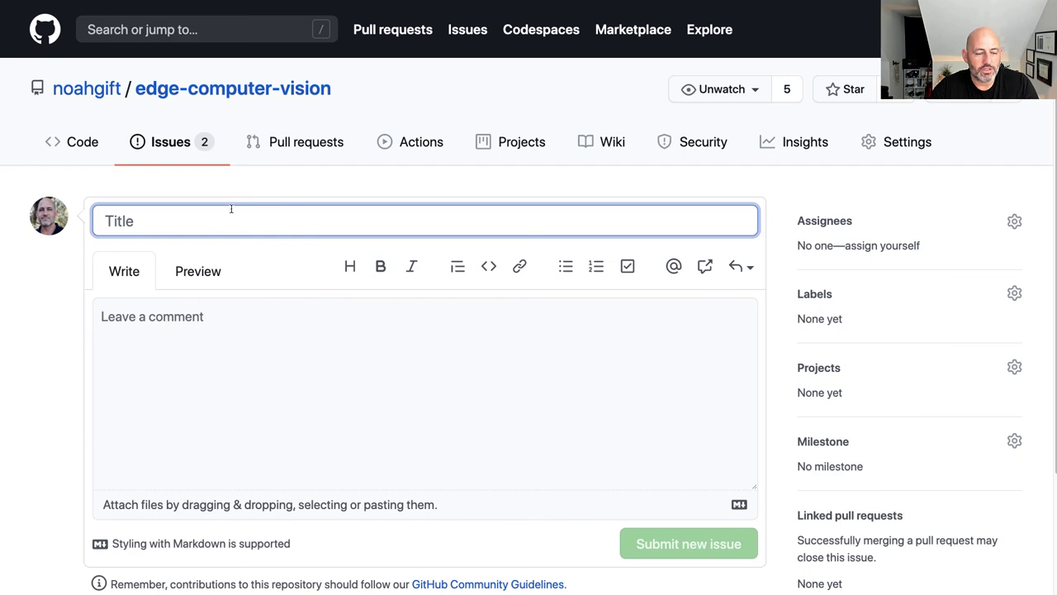
{"action": "type", "text": "more "}
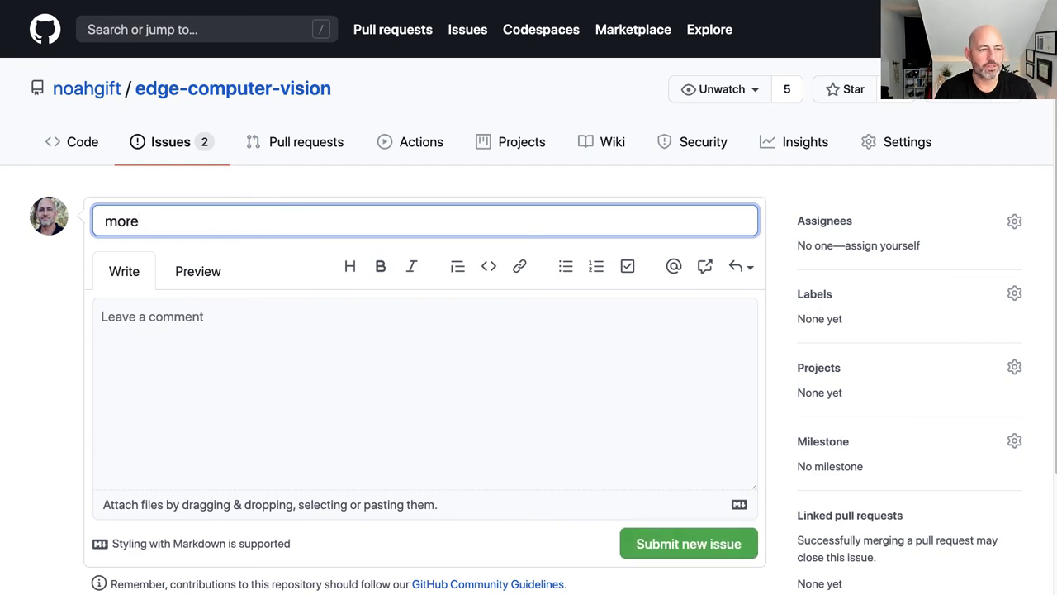
{"action": "type", "text": "images"}
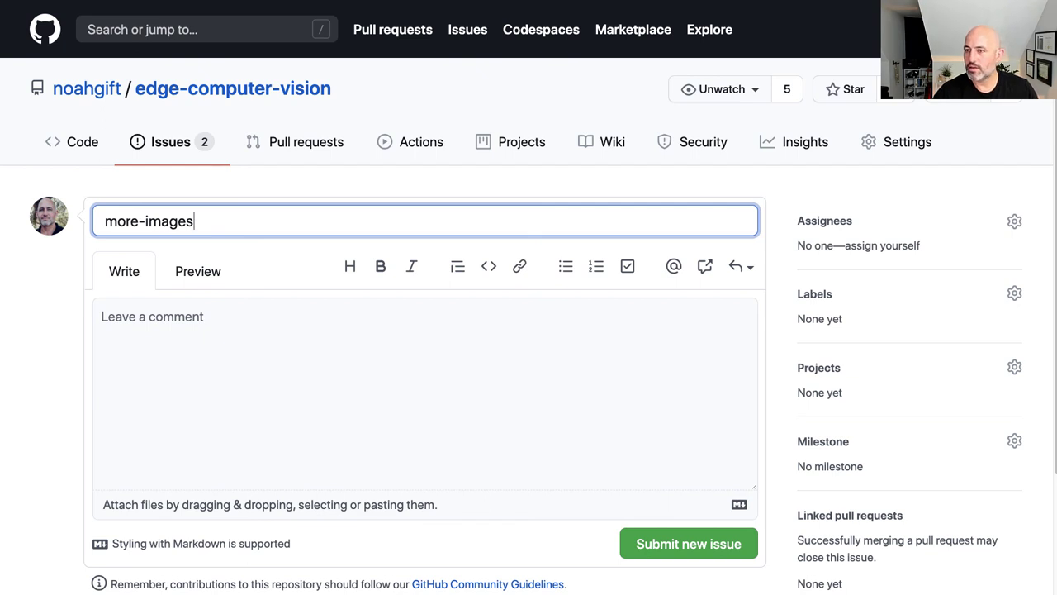
{"action": "left_click_drag", "start_coordinate": [870, 388], "coordinate": [437, 432]}
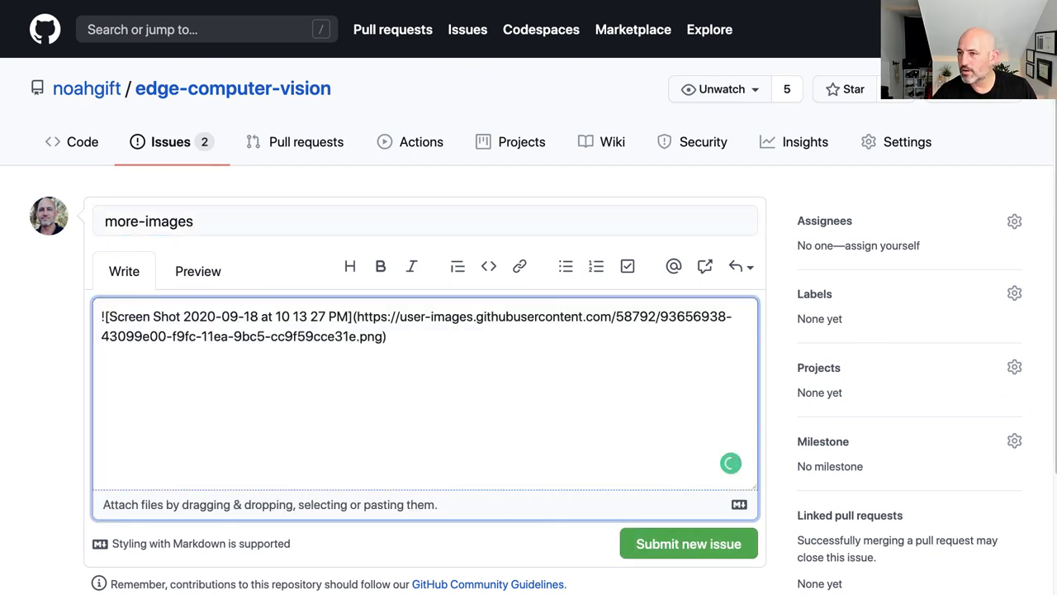
{"action": "left_click_drag", "start_coordinate": [653, 389], "coordinate": [531, 369]}
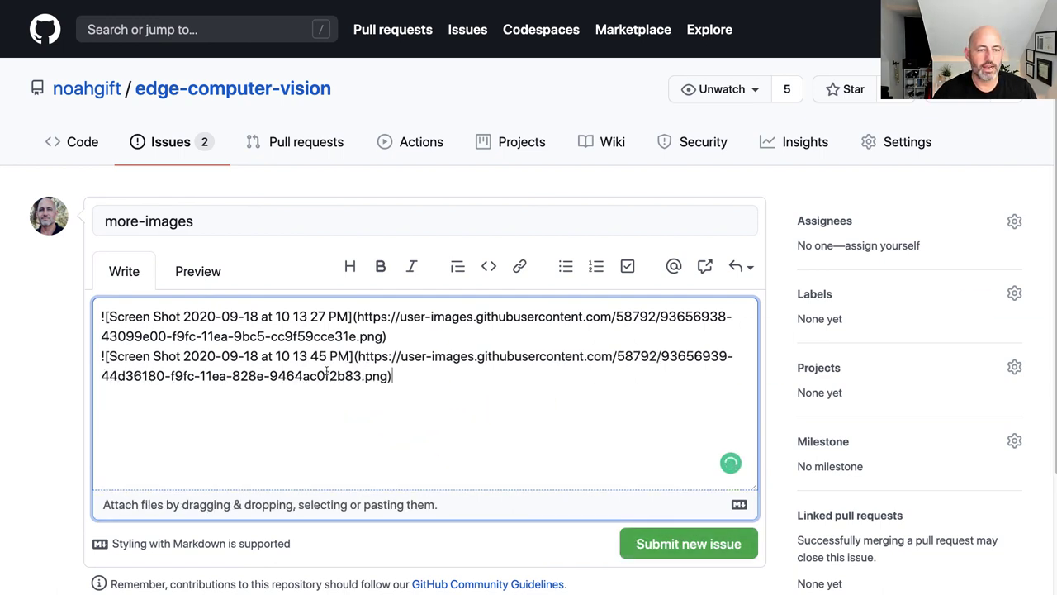
{"action": "key", "text": "super+a"}
{"action": "key", "text": "ctrl+c"}
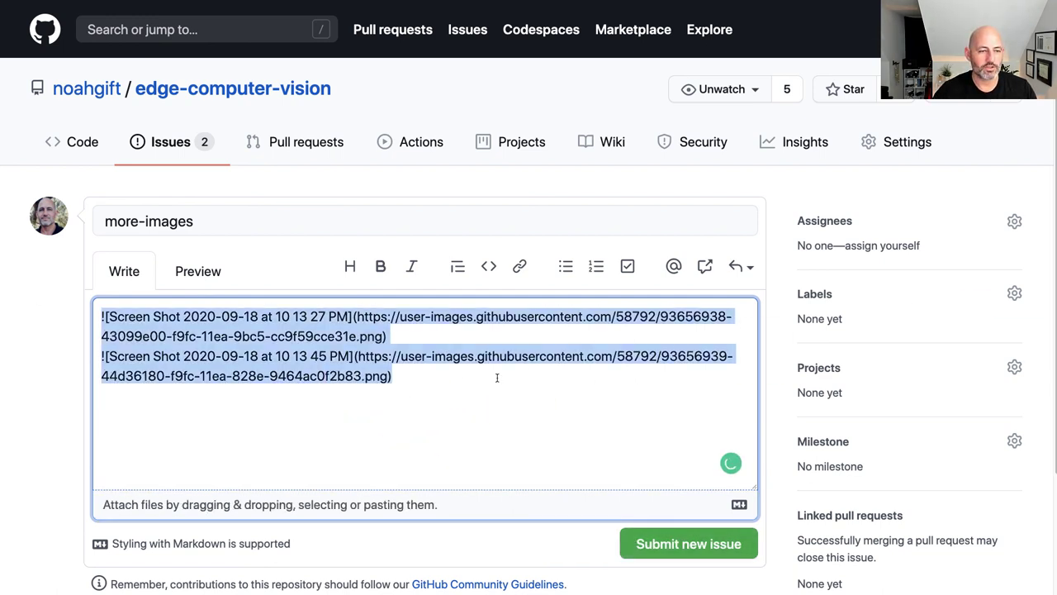
{"action": "left_click", "coordinate": [698, 545]}
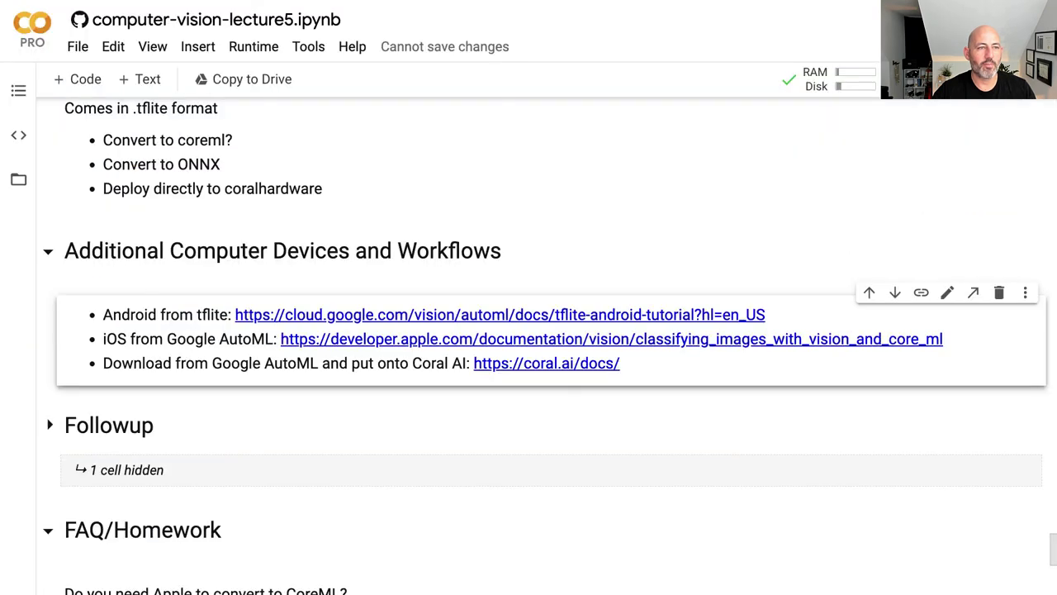
Add a text cell with the heading '### AWS Deep Lense Examples'.
{"action": "scroll", "coordinate": [62, 259], "scroll_direction": "down", "scroll_amount": 2}
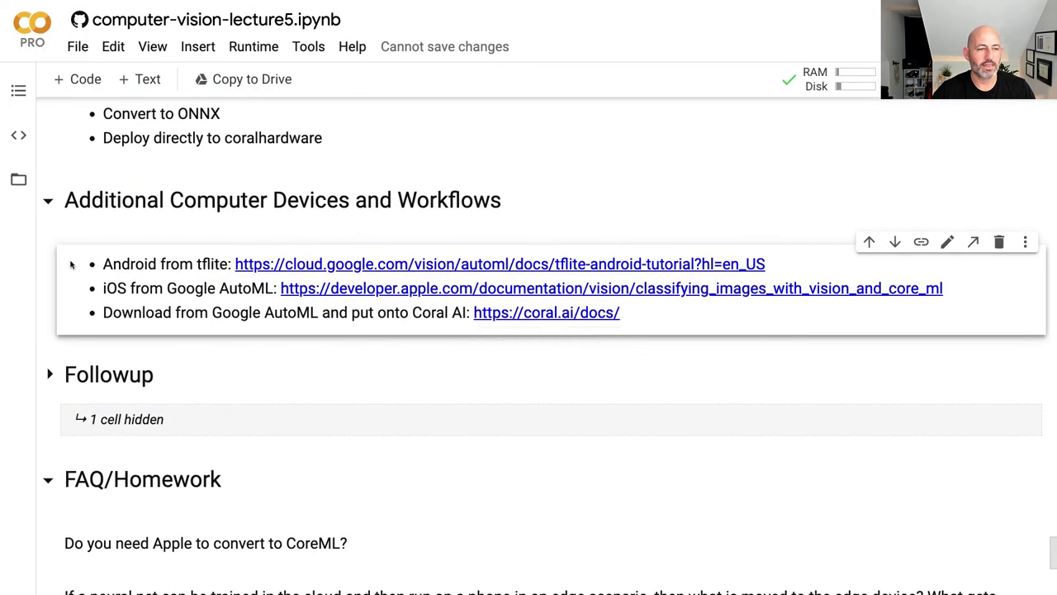
{"action": "left_click", "coordinate": [145, 80]}
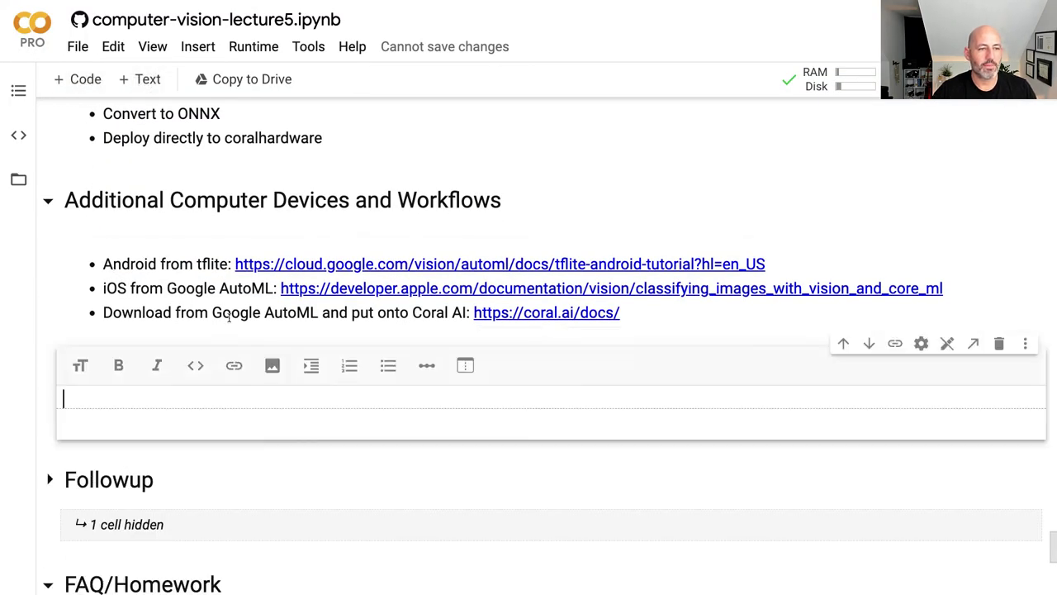
{"action": "type", "text": "###"}
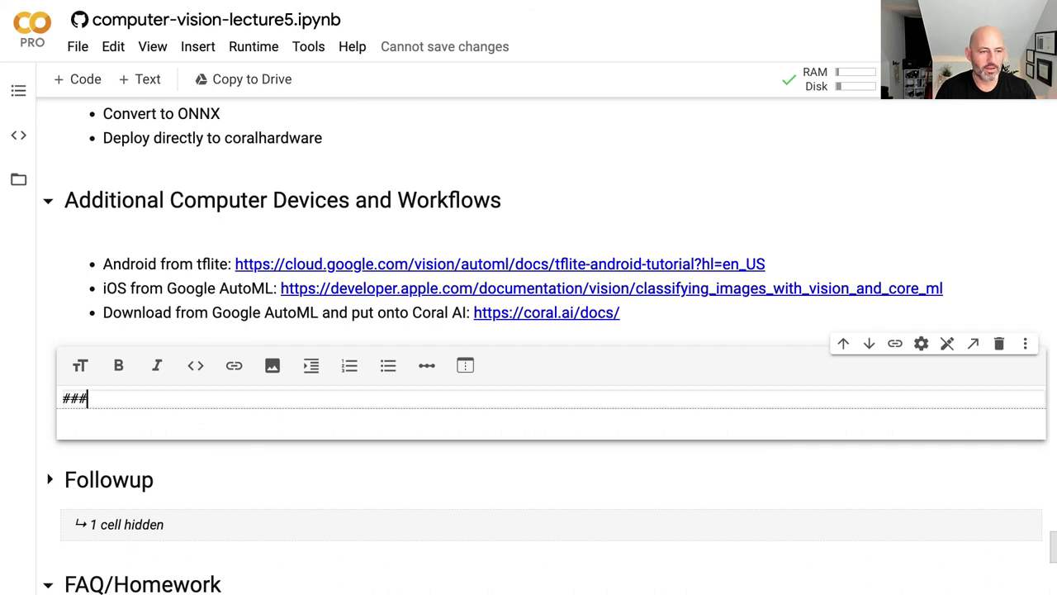
{"action": "type", "text": " AWS Depp"}
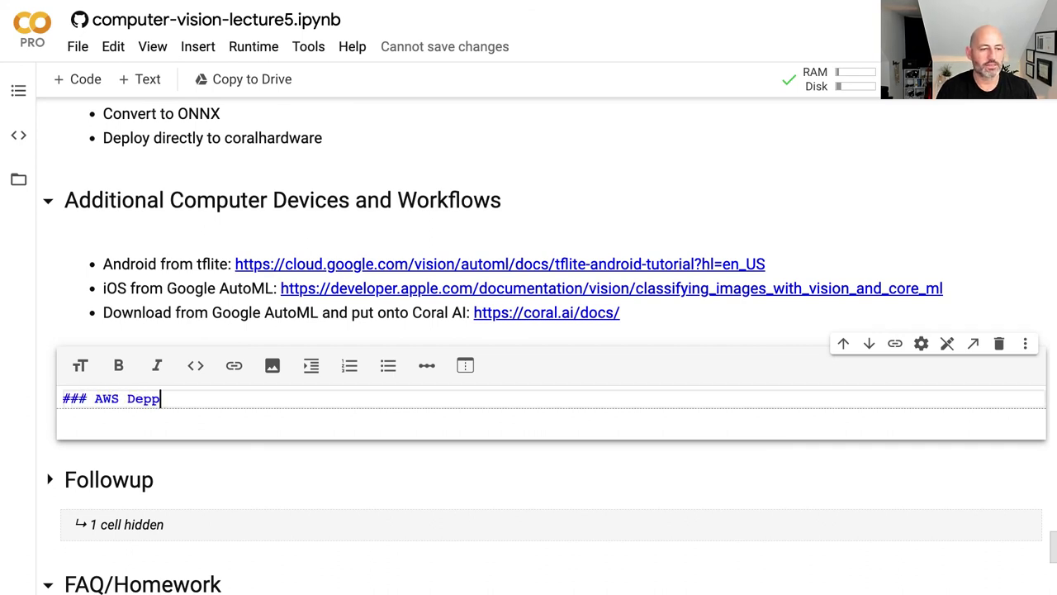
{"action": "key", "text": "BackSpace"}
{"action": "key", "text": "BackSpace"}
{"action": "type", "text": "ep Lense"}
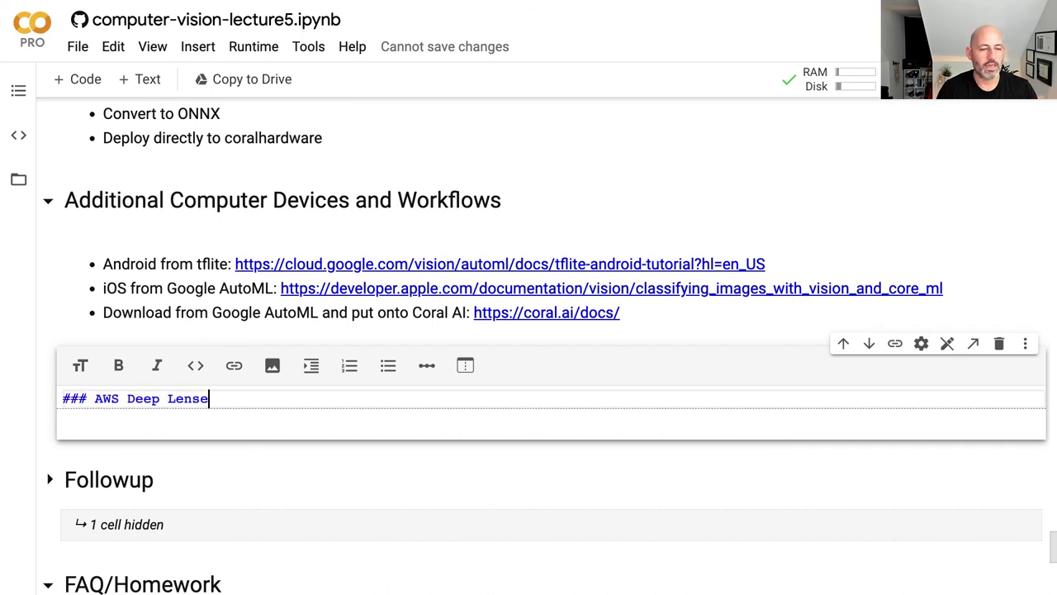
{"action": "type", "text": " Examples"}
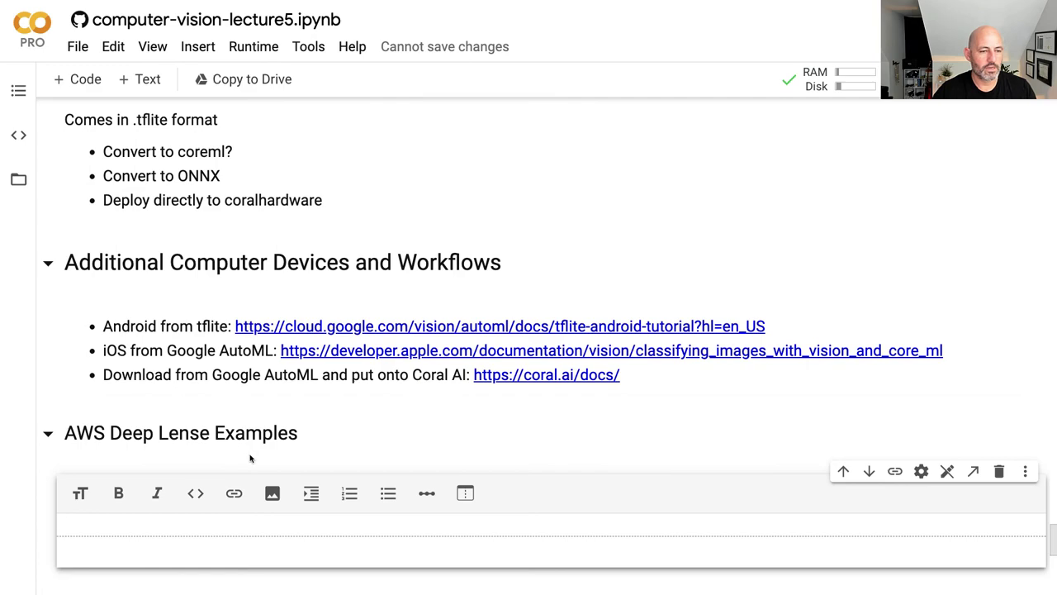
Paste the two screenshot image links into the cell and check the rendered image.
{"action": "key", "text": "ctrl+v"}
{"action": "scroll", "coordinate": [633, 389], "scroll_direction": "down", "scroll_amount": 5}
{"action": "scroll", "coordinate": [983, 379], "scroll_direction": "down", "scroll_amount": 15}
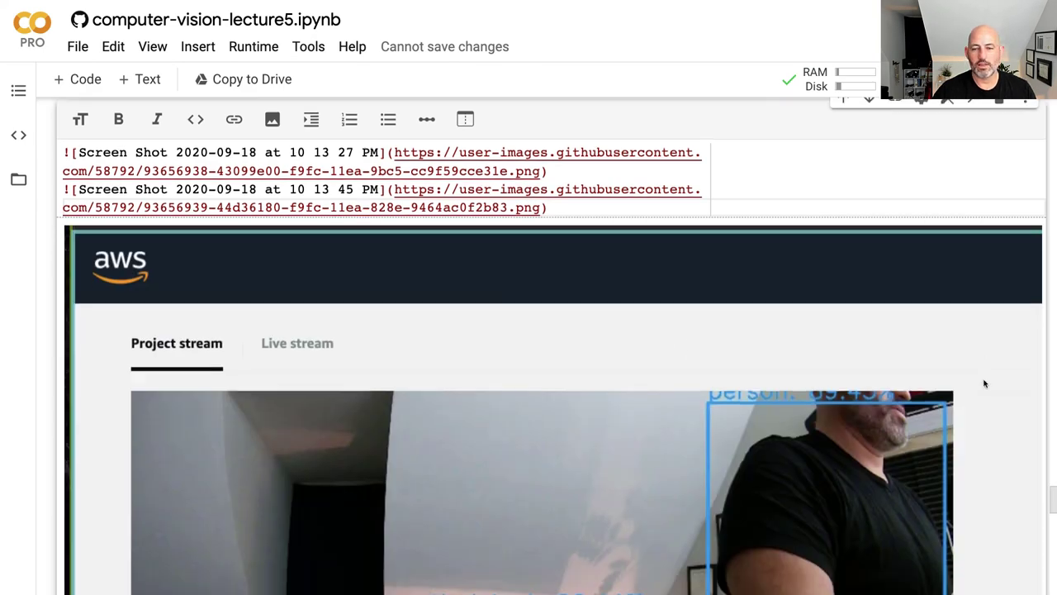
{"action": "scroll", "coordinate": [981, 380], "scroll_direction": "down", "scroll_amount": 3}
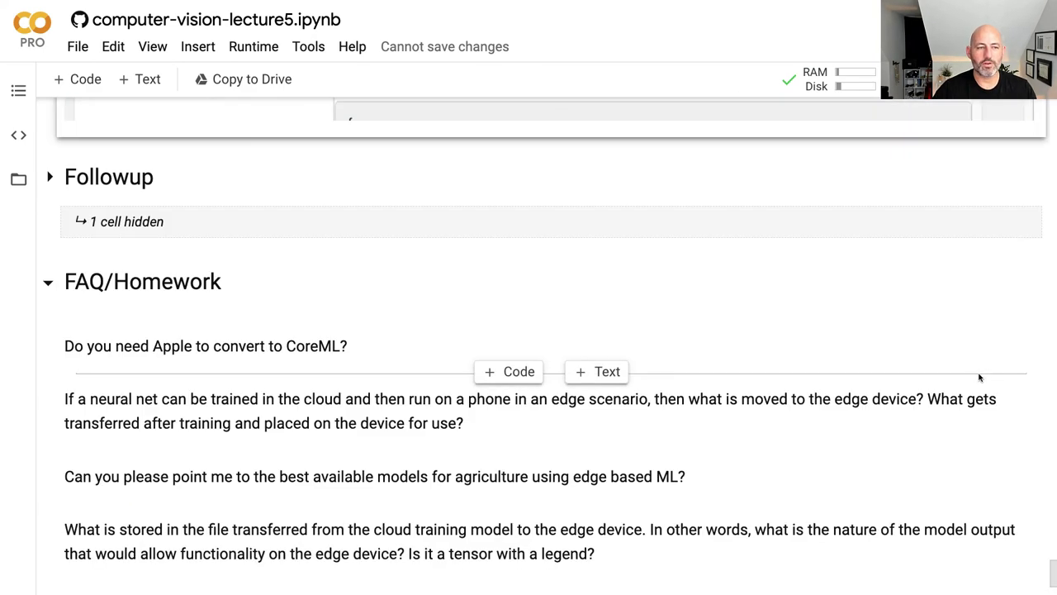
{"action": "scroll", "coordinate": [538, 261], "scroll_direction": "up", "scroll_amount": 15}
{"action": "scroll", "coordinate": [384, 234], "scroll_direction": "up", "scroll_amount": 2}
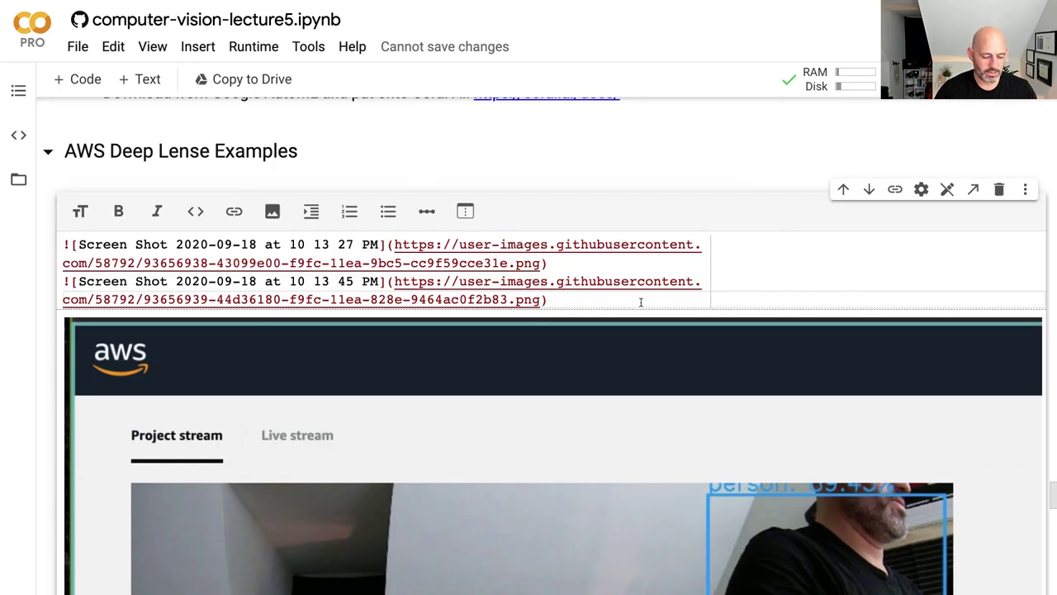
Render the cell and save a notebook copy to the edge-computer-vision GitHub repository.
{"action": "key", "text": "shift+Return"}
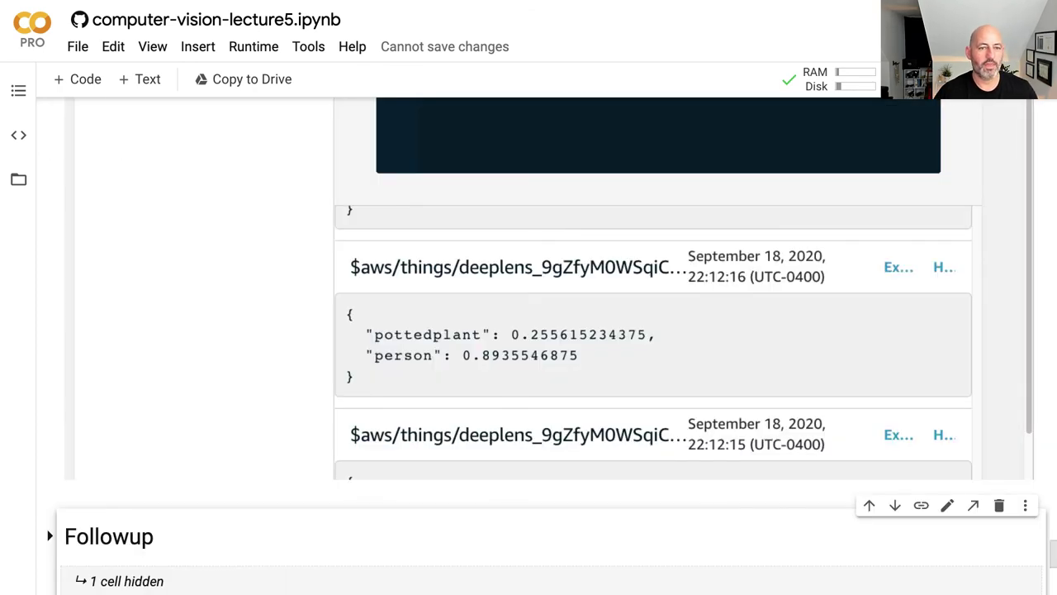
{"action": "left_click", "coordinate": [78, 47]}
{"action": "left_click", "coordinate": [227, 314]}
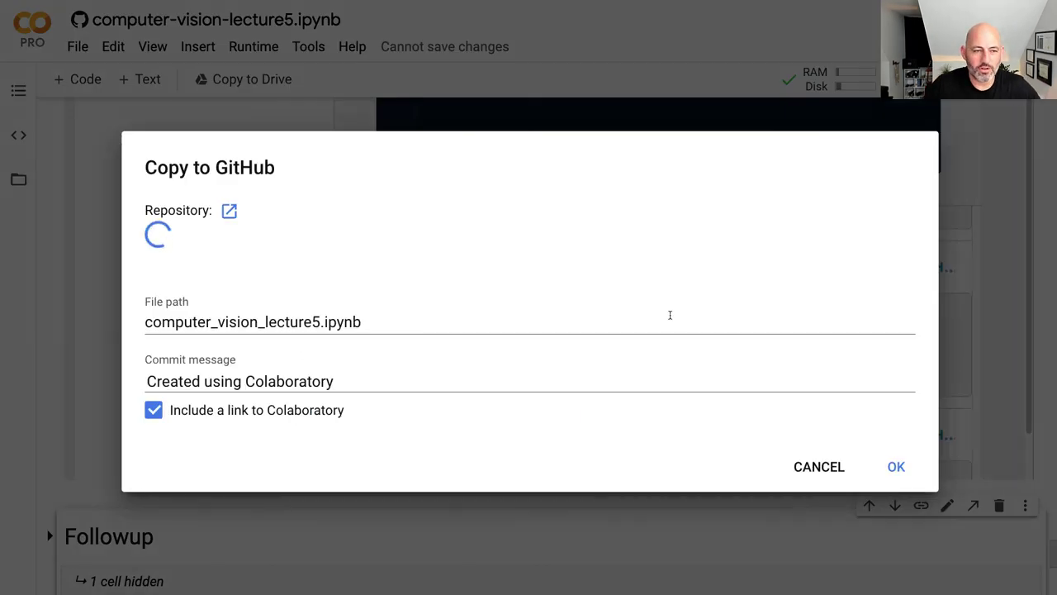
{"action": "left_click", "coordinate": [897, 467]}
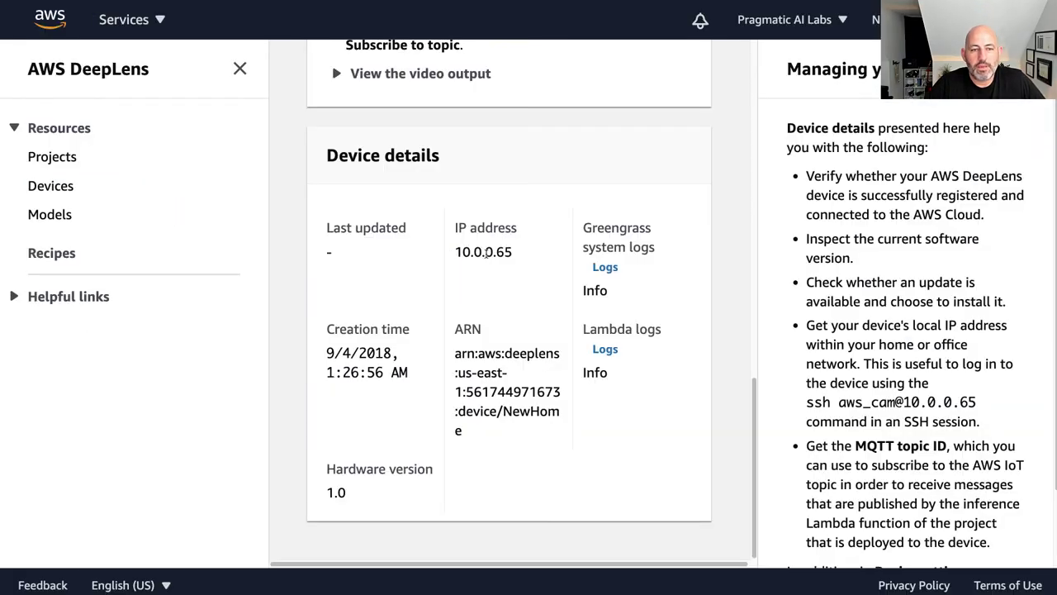
Close the help panel and expand the Sept-Object-detection project content.
{"action": "left_click_drag", "start_coordinate": [463, 237], "coordinate": [570, 299]}
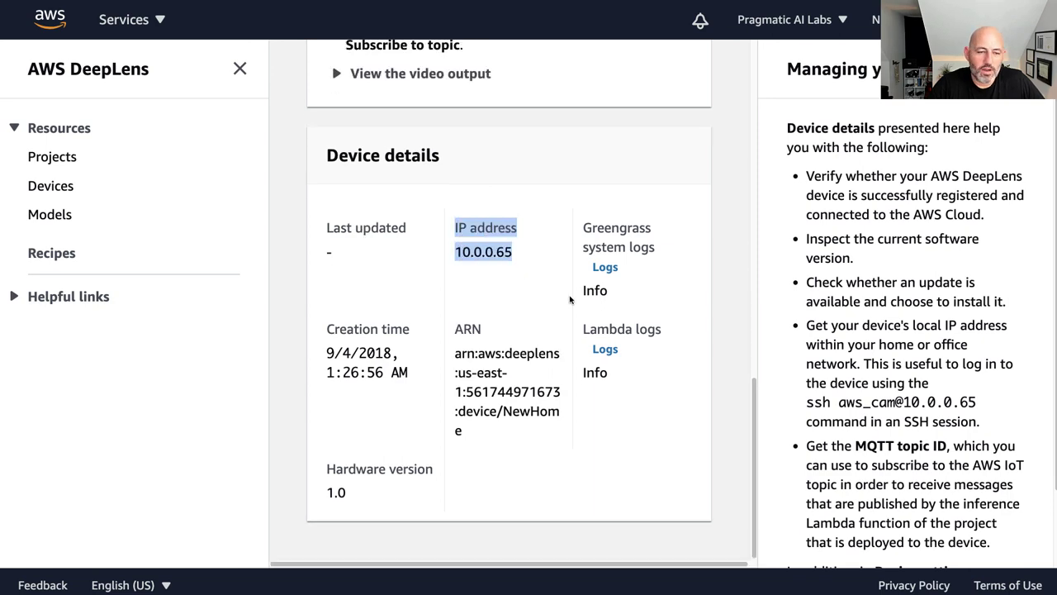
{"action": "scroll", "coordinate": [571, 300], "scroll_direction": "up", "scroll_amount": 3}
{"action": "scroll", "coordinate": [571, 300], "scroll_direction": "up", "scroll_amount": 5}
{"action": "left_click", "coordinate": [1032, 69]}
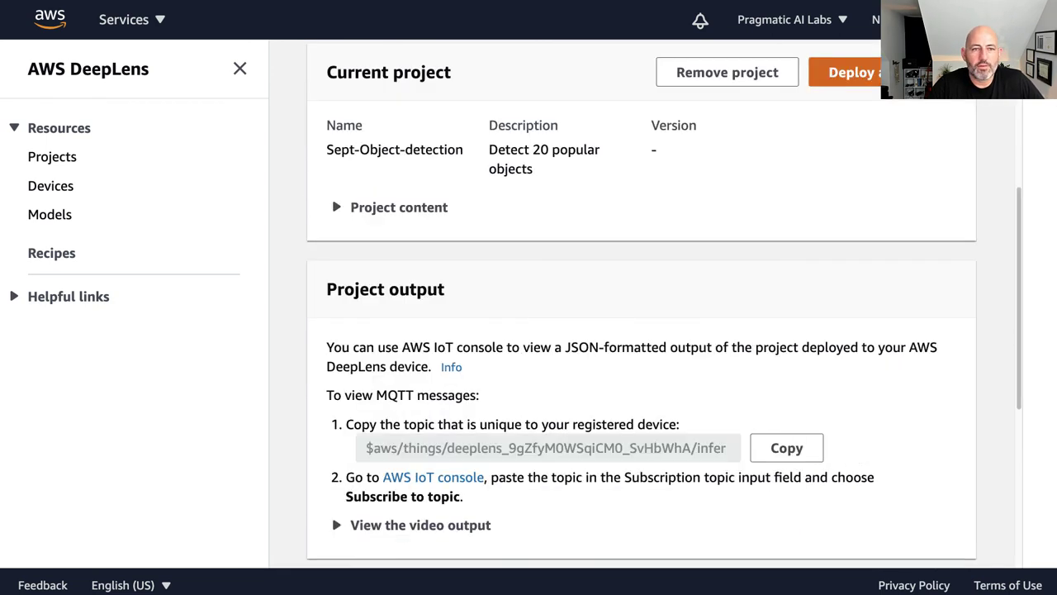
{"action": "scroll", "coordinate": [788, 172], "scroll_direction": "up", "scroll_amount": 1}
{"action": "left_click", "coordinate": [351, 313]}
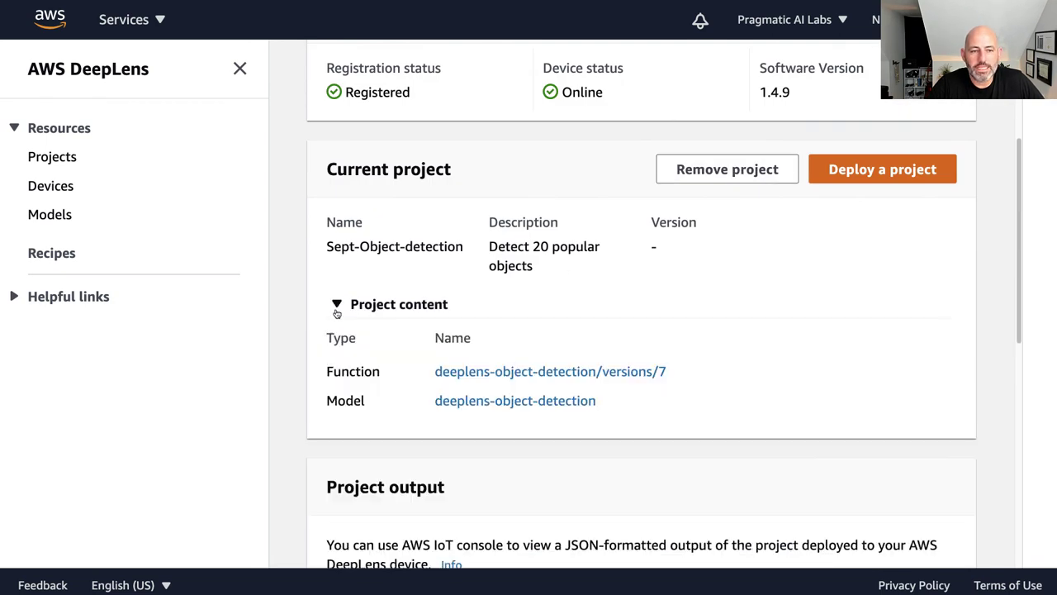
Open the deeplens-object-detection/versions/7 function in a new tab.
{"action": "scroll", "coordinate": [538, 333], "scroll_direction": "down", "scroll_amount": 1}
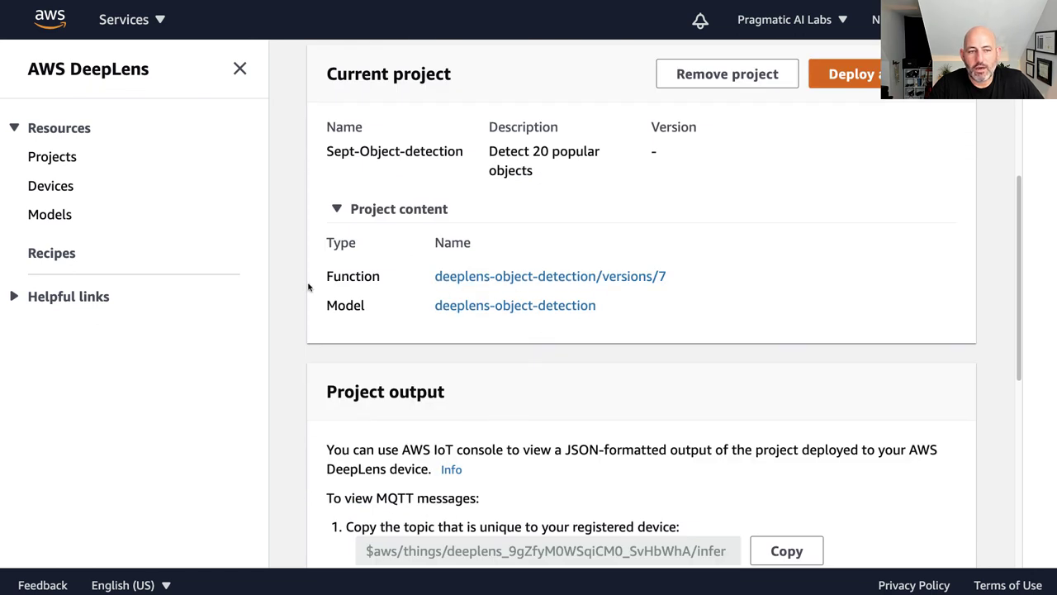
{"action": "left_click_drag", "start_coordinate": [309, 288], "coordinate": [524, 276]}
{"action": "right_click", "coordinate": [497, 283]}
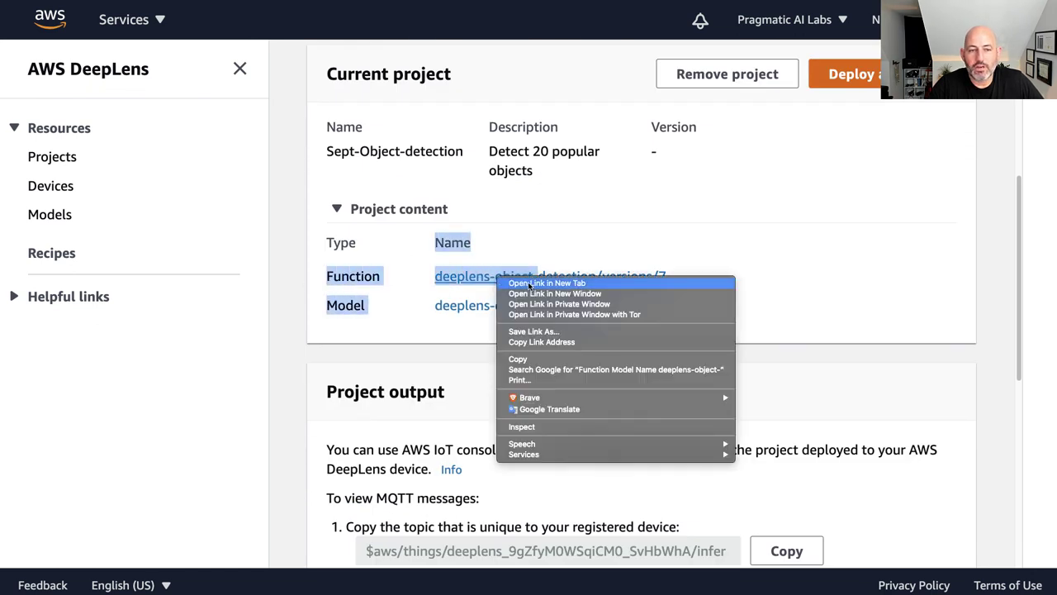
{"action": "left_click", "coordinate": [450, 101]}
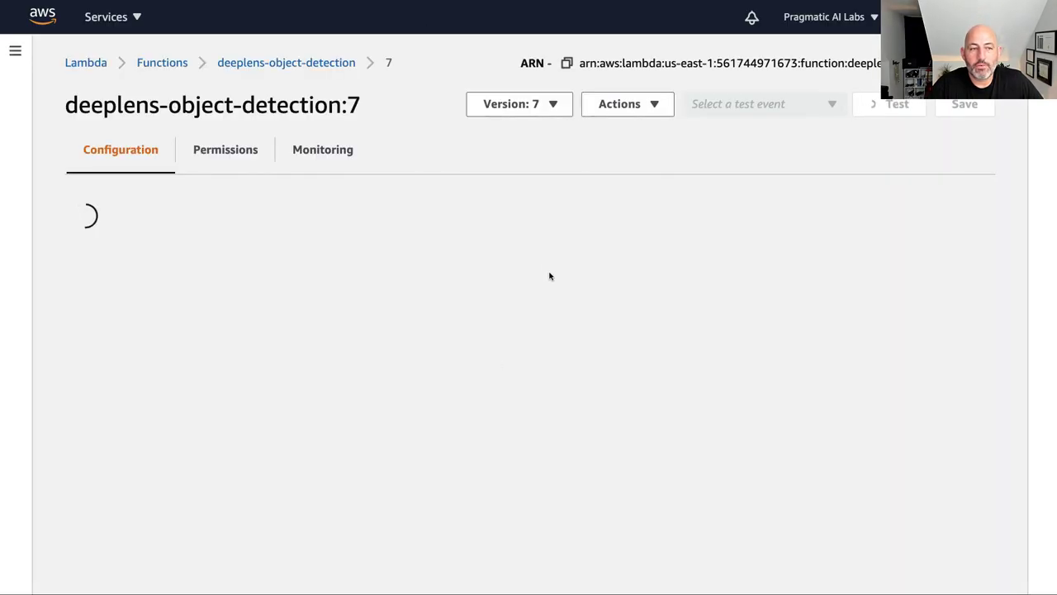
Inspect the Lambda code's output_map dictionary and IoT client lines, enlarging the text.
{"action": "scroll", "coordinate": [539, 364], "scroll_direction": "down", "scroll_amount": 1}
{"action": "scroll", "coordinate": [540, 364], "scroll_direction": "down", "scroll_amount": 4}
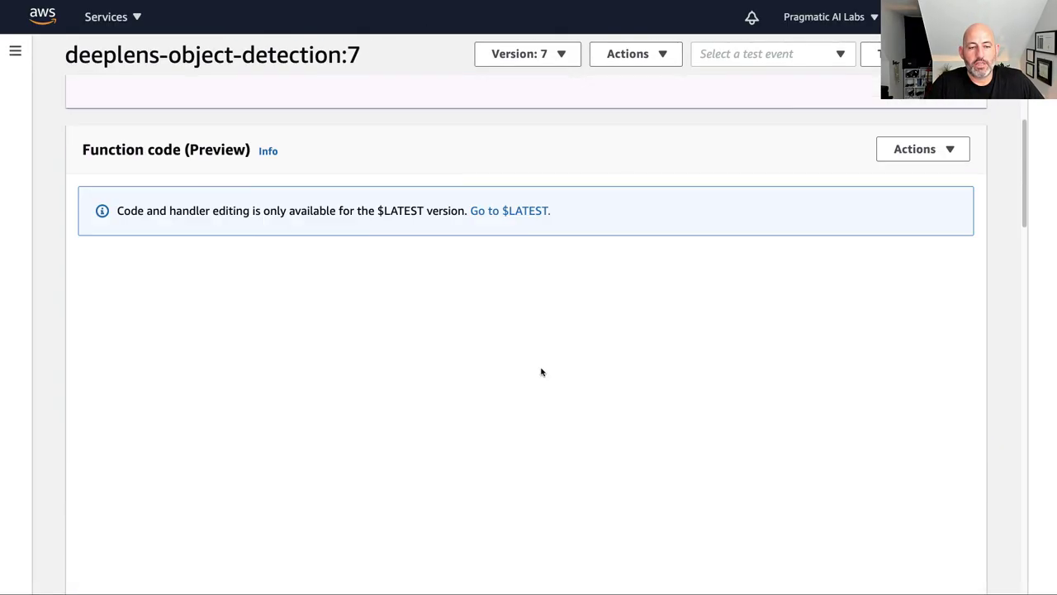
{"action": "scroll", "coordinate": [988, 306], "scroll_direction": "down", "scroll_amount": 3}
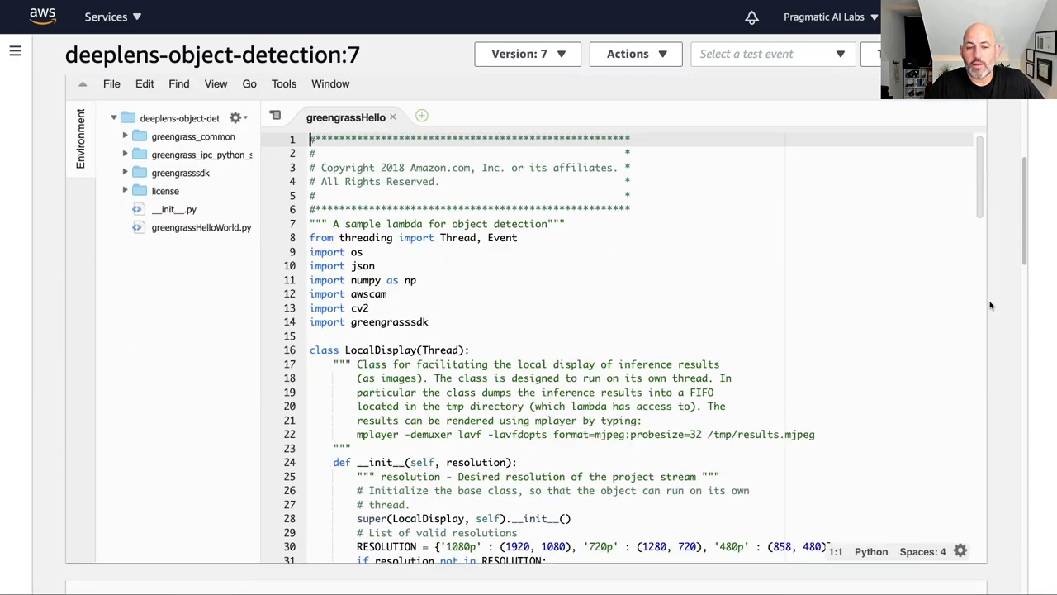
{"action": "scroll", "coordinate": [495, 248], "scroll_direction": "down", "scroll_amount": 12}
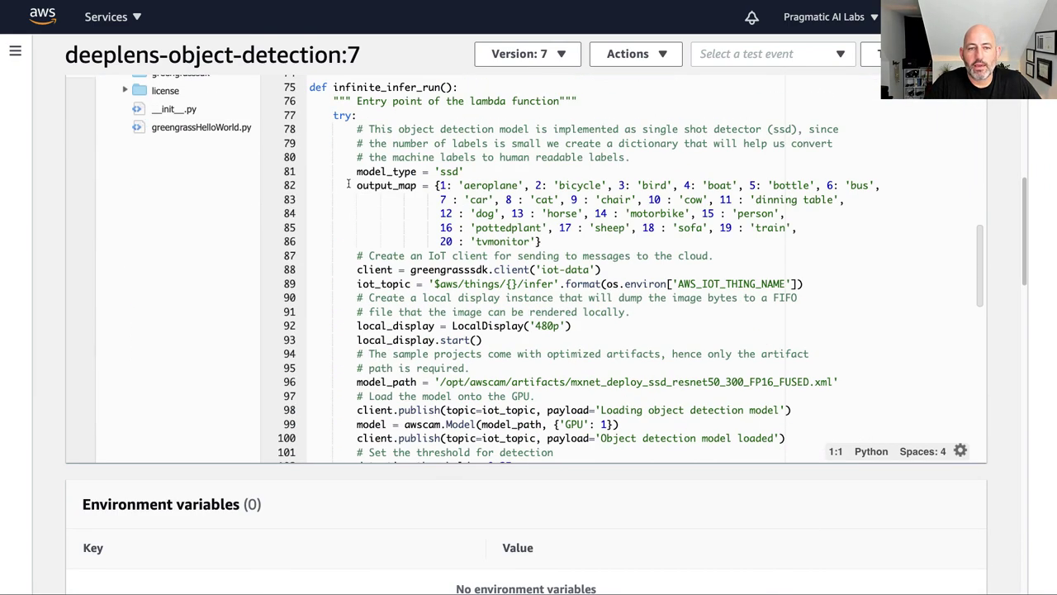
{"action": "left_click_drag", "start_coordinate": [352, 185], "coordinate": [625, 237]}
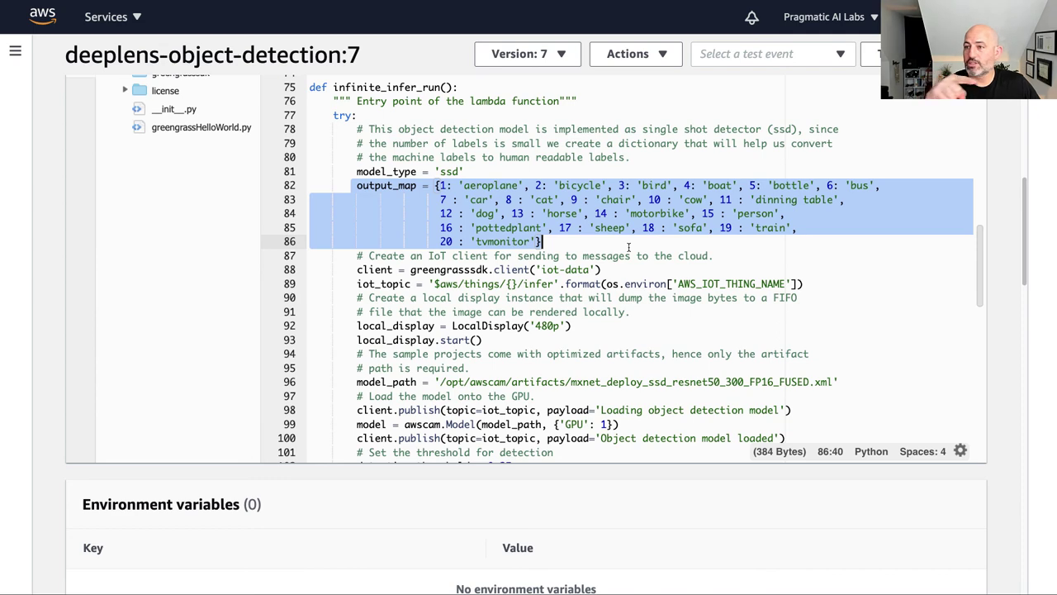
{"action": "key", "text": "ctrl+="}
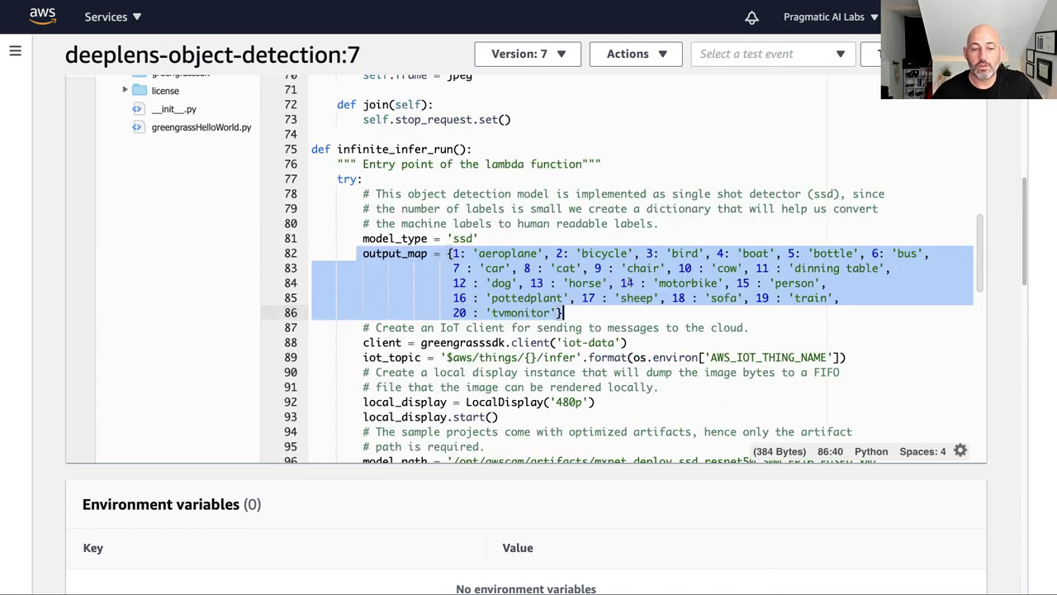
{"action": "left_click_drag", "start_coordinate": [630, 342], "coordinate": [308, 329]}
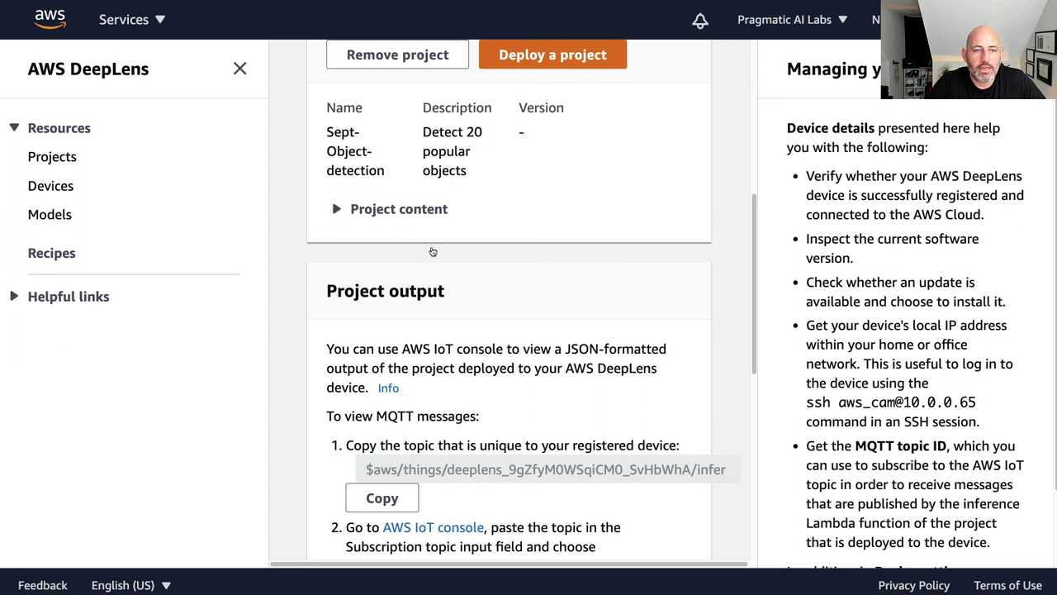
Review the deeplens-object-detection model's S3 artifact path, then re-expand the project content.
{"action": "scroll", "coordinate": [372, 240], "scroll_direction": "up", "scroll_amount": 1}
{"action": "left_click", "coordinate": [340, 231]}
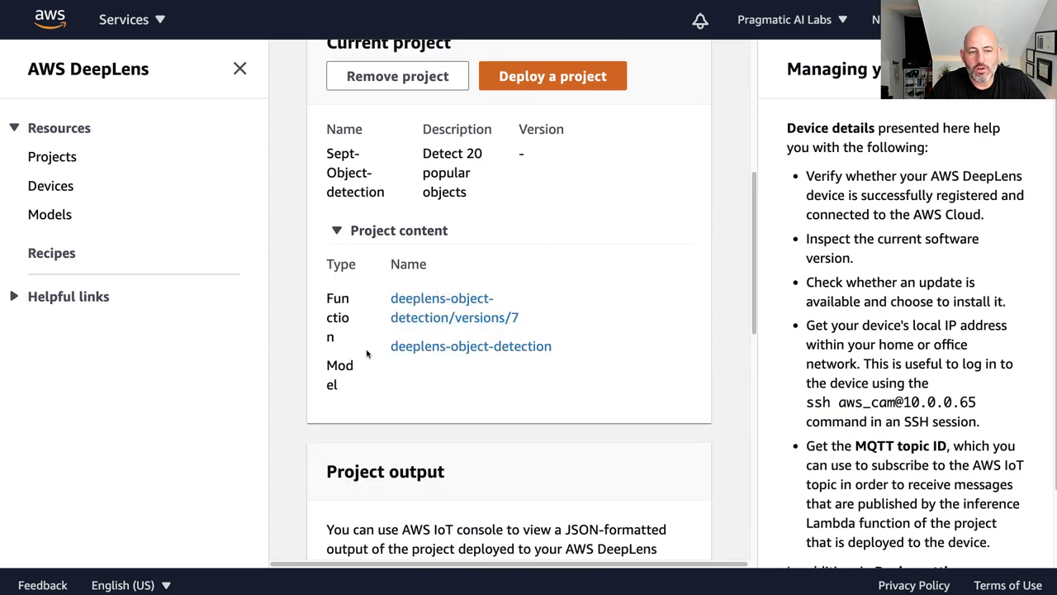
{"action": "left_click", "coordinate": [481, 347]}
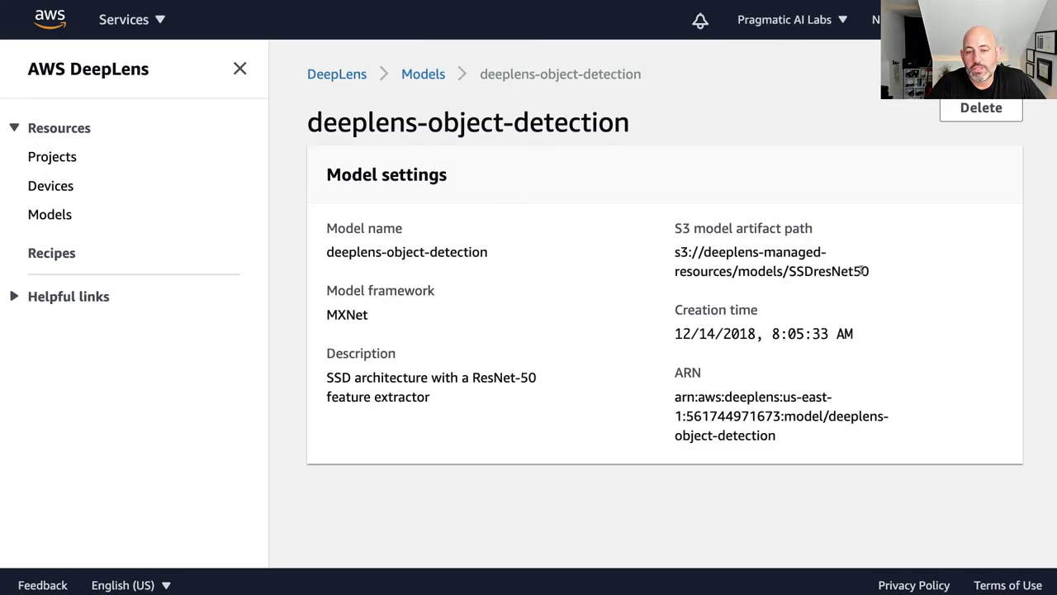
{"action": "left_click_drag", "start_coordinate": [876, 272], "coordinate": [676, 250]}
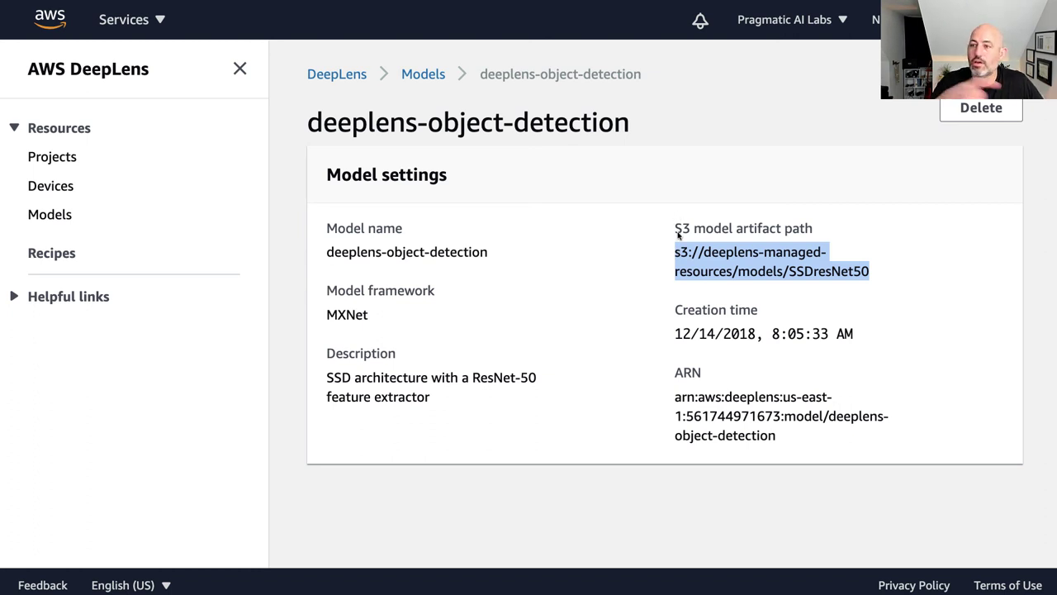
{"action": "left_click", "coordinate": [678, 235], "text": "shift"}
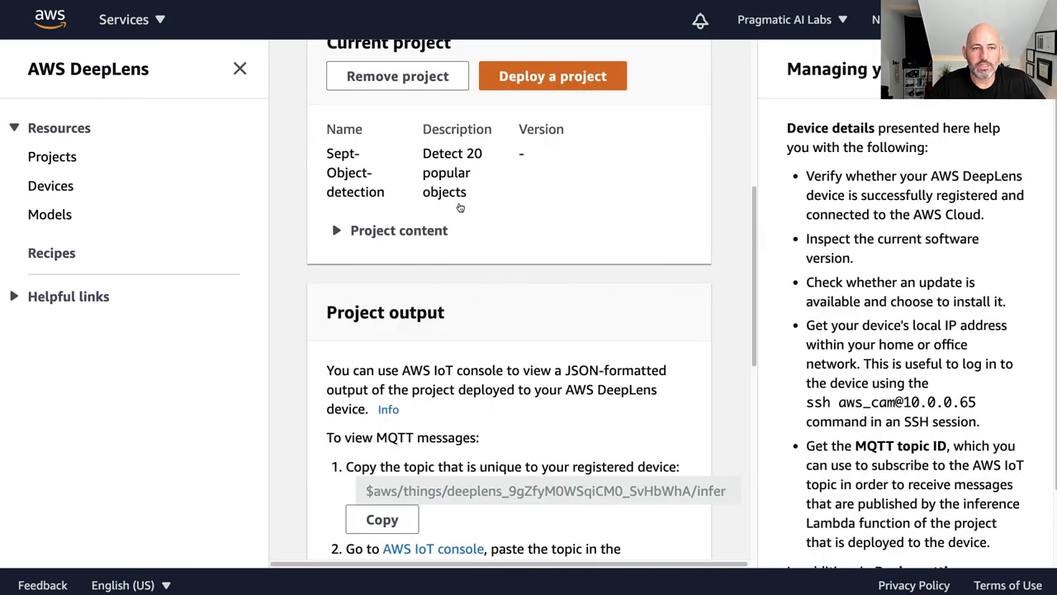
{"action": "left_click", "coordinate": [388, 231]}
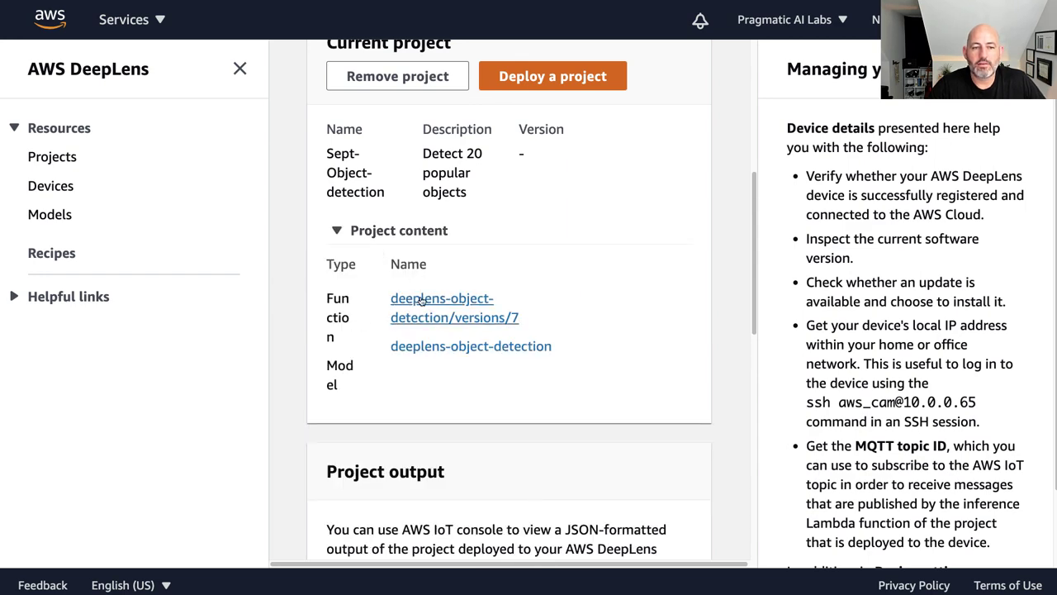
{"action": "scroll", "coordinate": [528, 248], "scroll_direction": "up", "scroll_amount": 5}
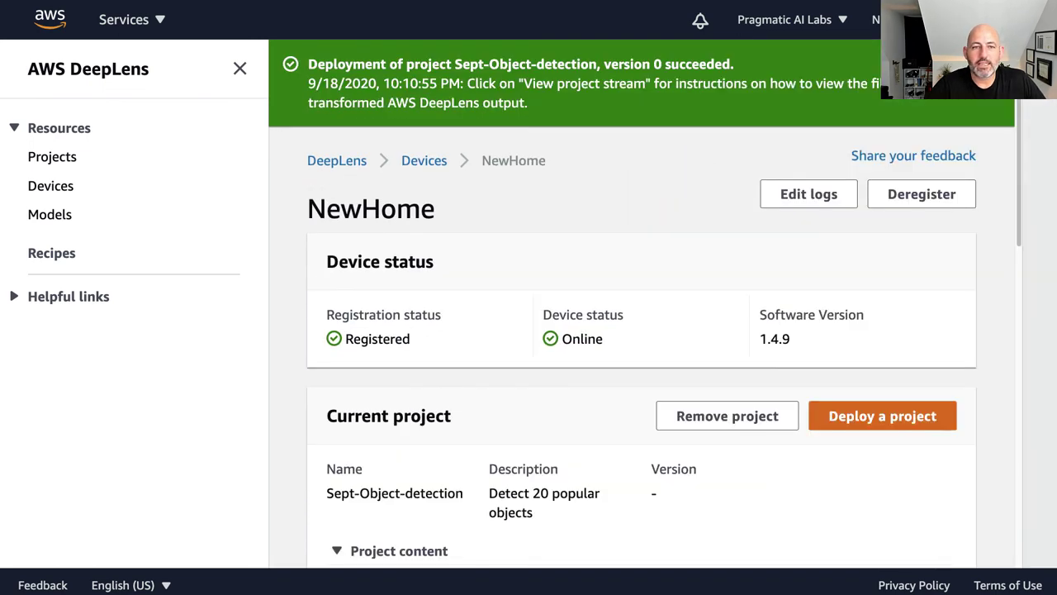
Start a new project from the Artistic style transfer template.
{"action": "left_click", "coordinate": [43, 160]}
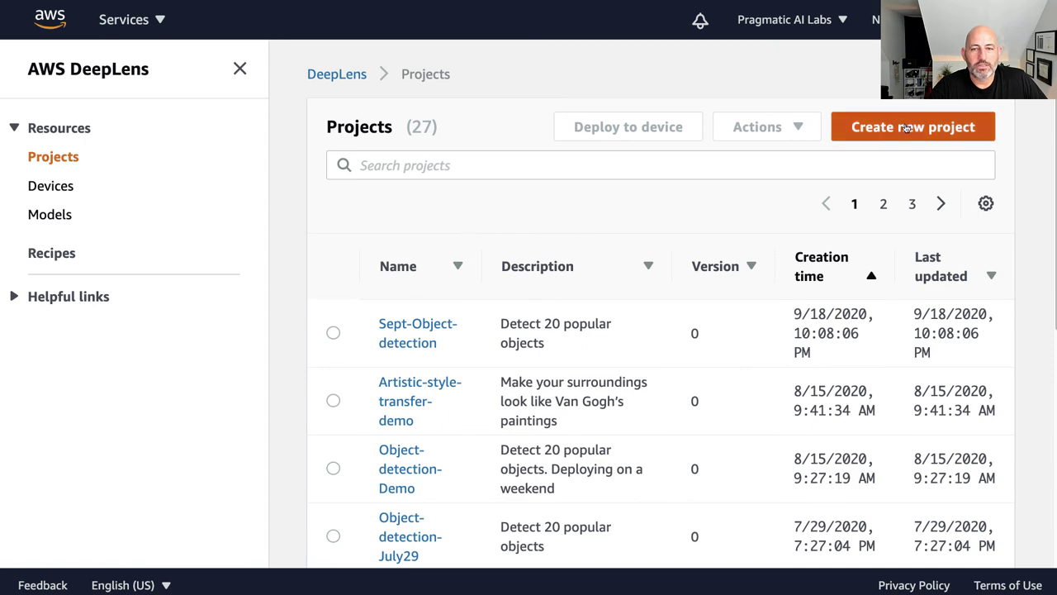
{"action": "left_click", "coordinate": [907, 130]}
{"action": "scroll", "coordinate": [831, 226], "scroll_direction": "down", "scroll_amount": 5}
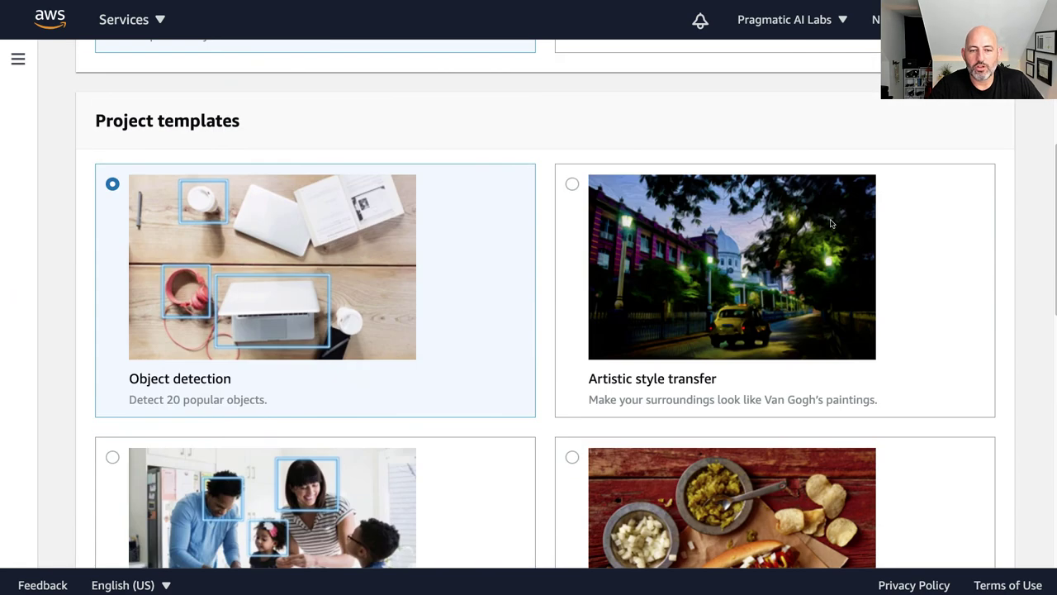
{"action": "left_click_drag", "start_coordinate": [587, 383], "coordinate": [722, 385]}
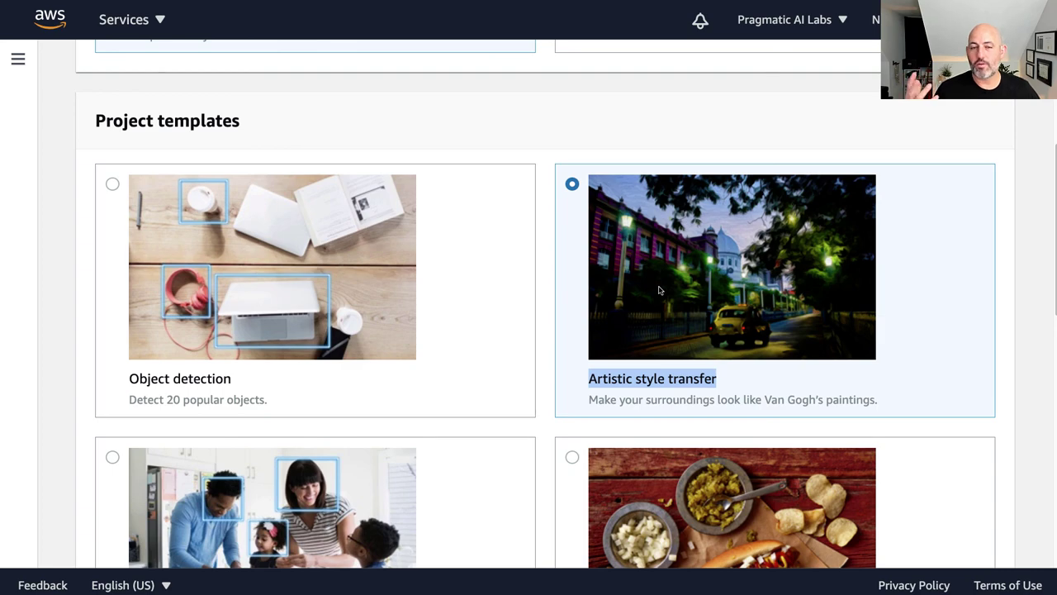
{"action": "scroll", "coordinate": [665, 347], "scroll_direction": "down", "scroll_amount": 9}
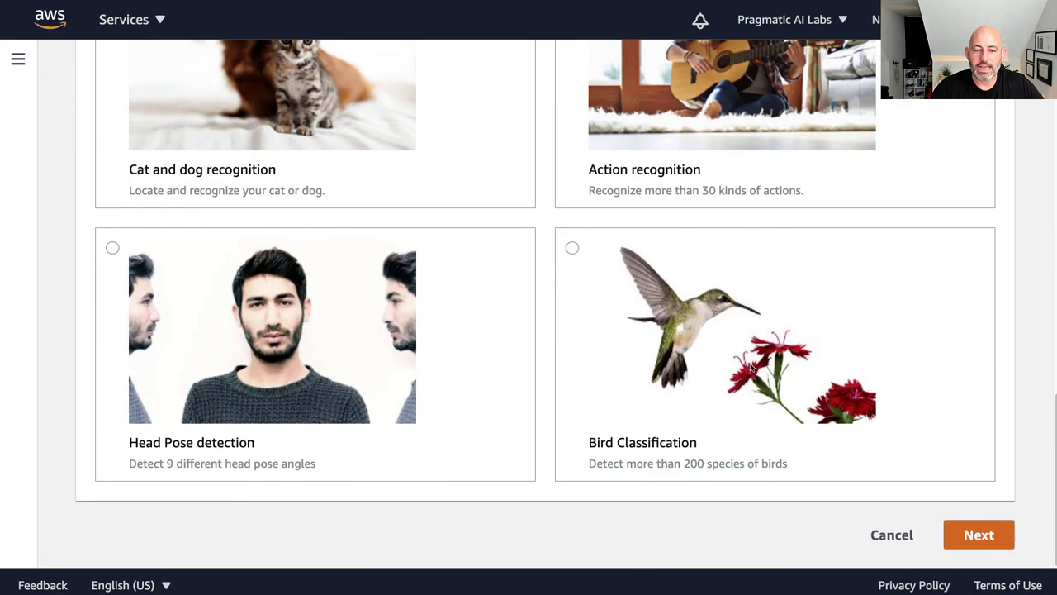
{"action": "left_click", "coordinate": [980, 538]}
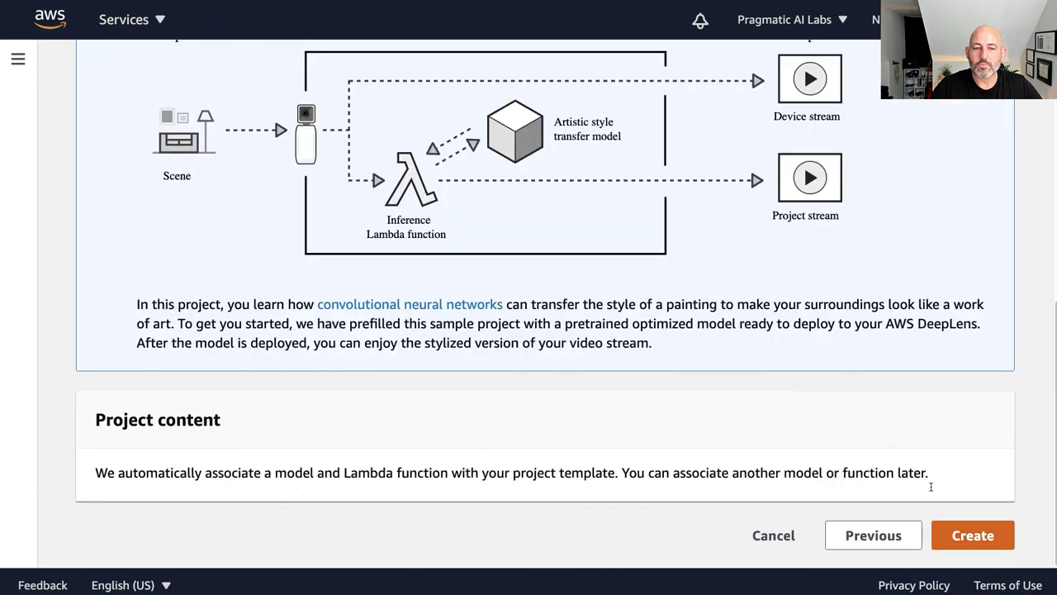
Name the project Sept-Artistic-style-transfer and create it.
{"action": "scroll", "coordinate": [576, 393], "scroll_direction": "up", "scroll_amount": 2}
{"action": "scroll", "coordinate": [638, 398], "scroll_direction": "up", "scroll_amount": 1}
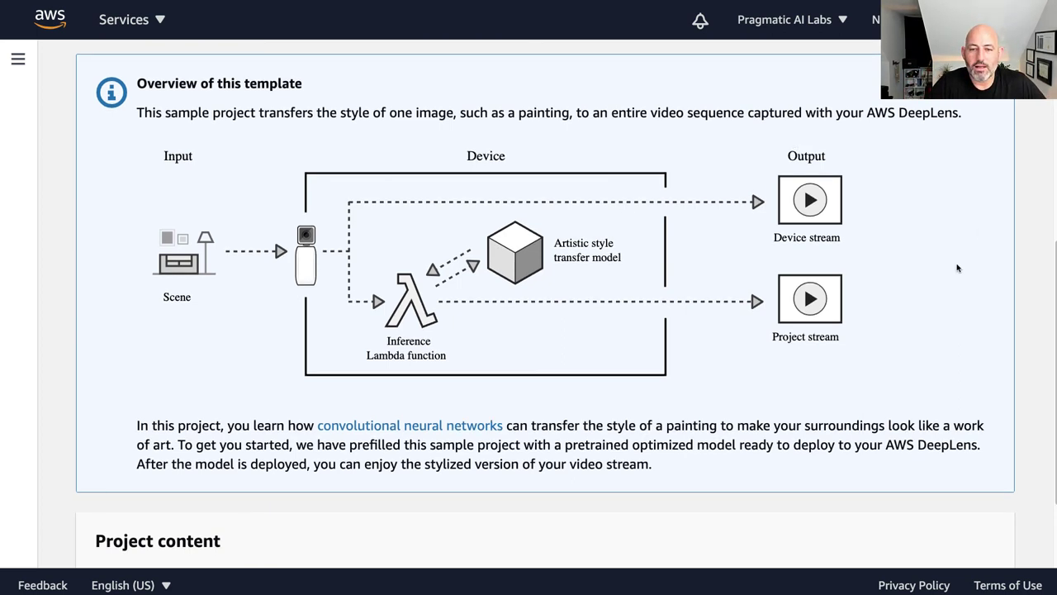
{"action": "scroll", "coordinate": [958, 281], "scroll_direction": "down", "scroll_amount": 3}
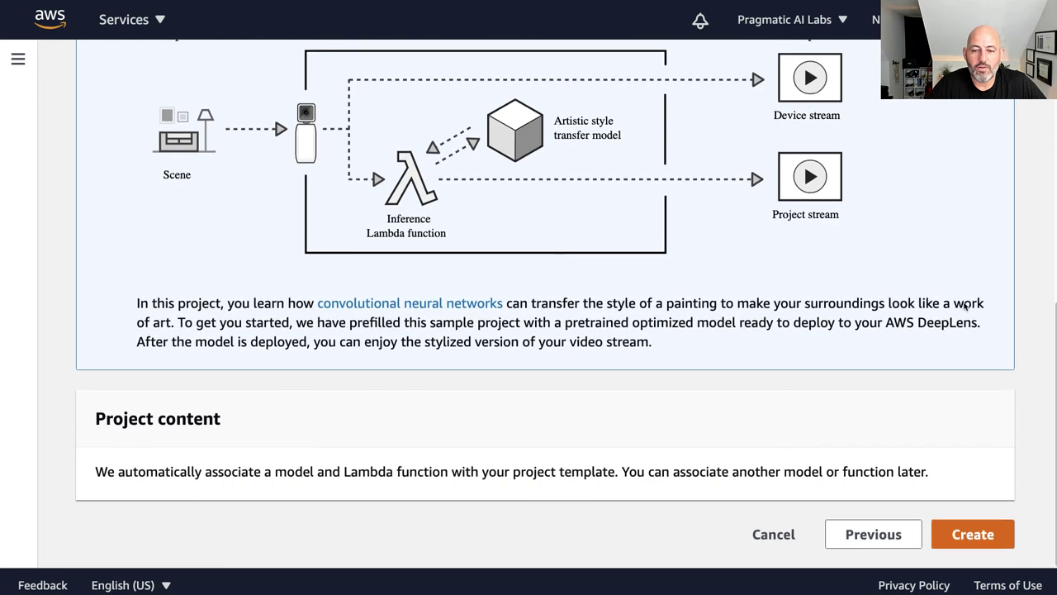
{"action": "left_click", "coordinate": [993, 540]}
{"action": "scroll", "coordinate": [529, 331], "scroll_direction": "up", "scroll_amount": 10}
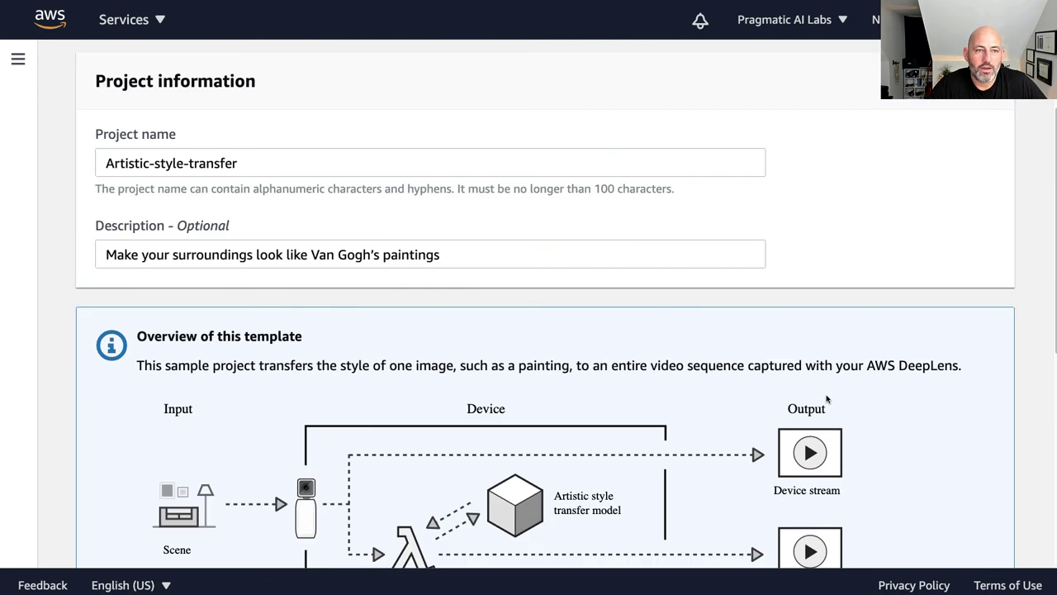
{"action": "left_click", "coordinate": [112, 279]}
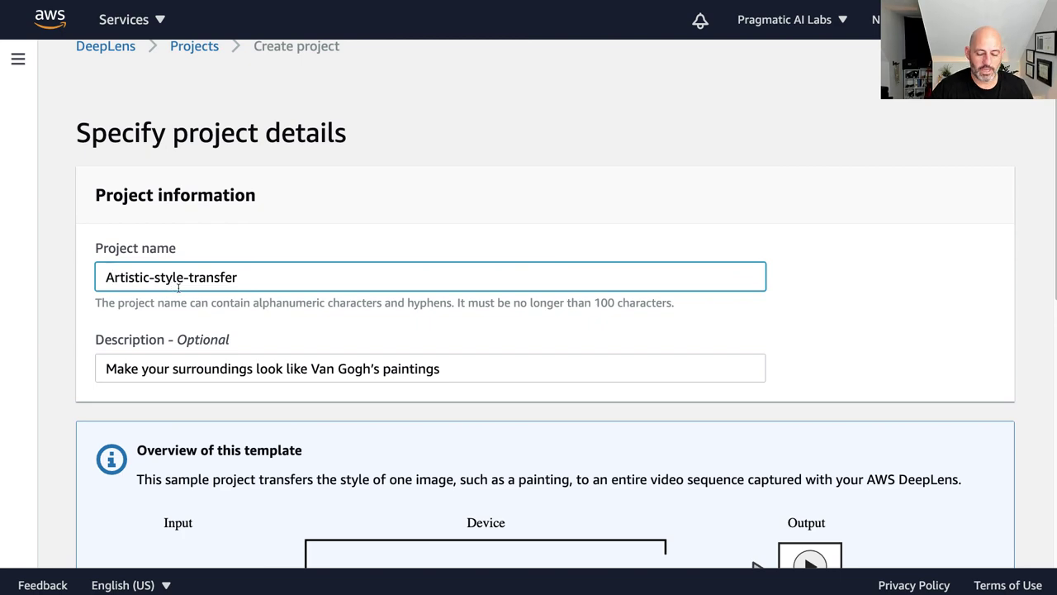
{"action": "key", "text": "Left"}
{"action": "type", "text": "Sept"}
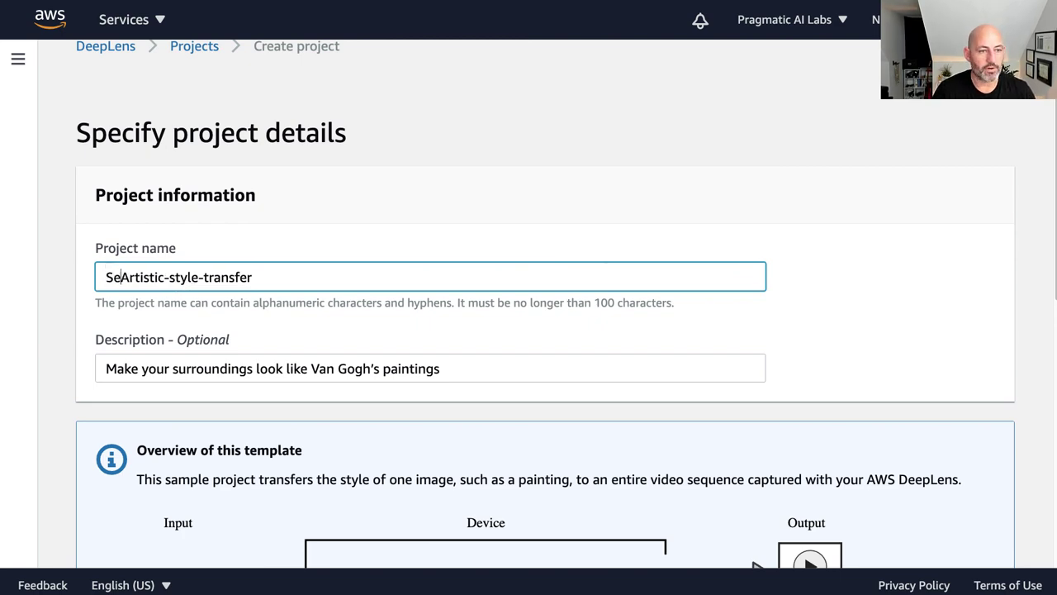
{"action": "type", "text": "-"}
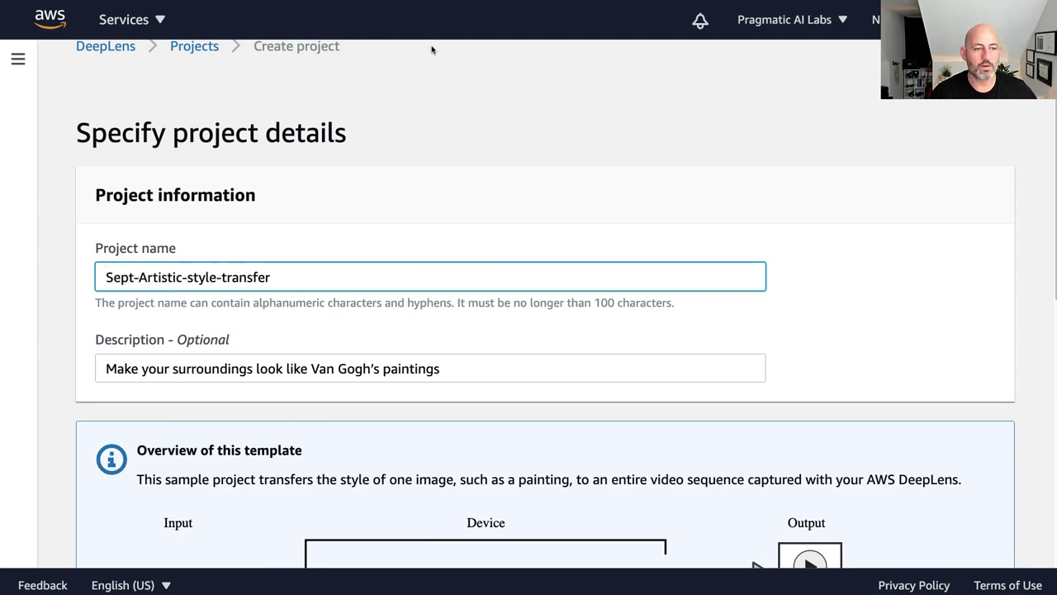
{"action": "key", "text": "Return"}
{"action": "left_click", "coordinate": [953, 537]}
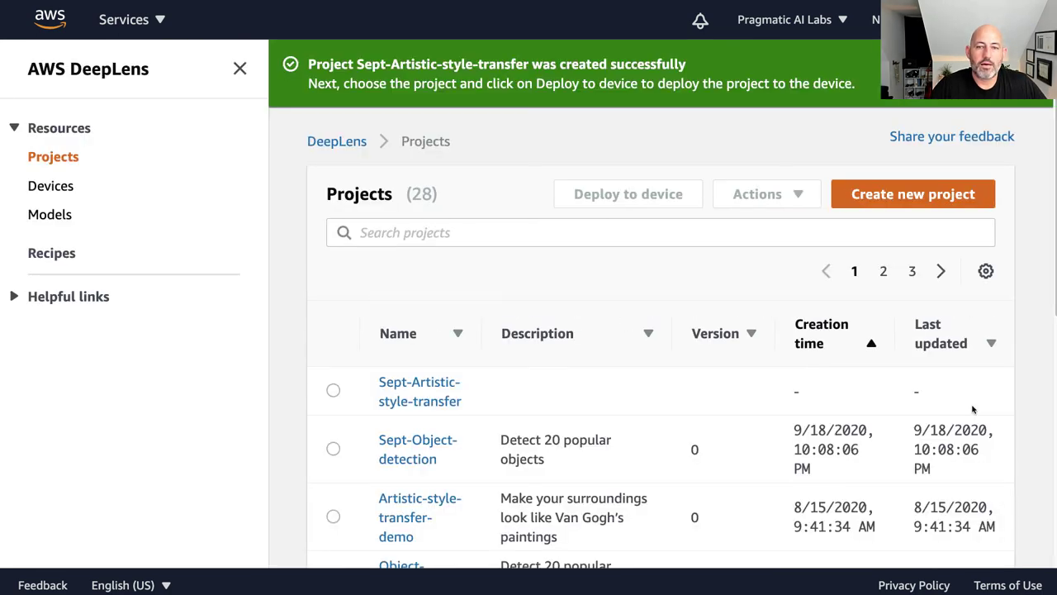
Open the Sept-Artistic-style-transfer project details.
{"action": "left_click", "coordinate": [332, 390]}
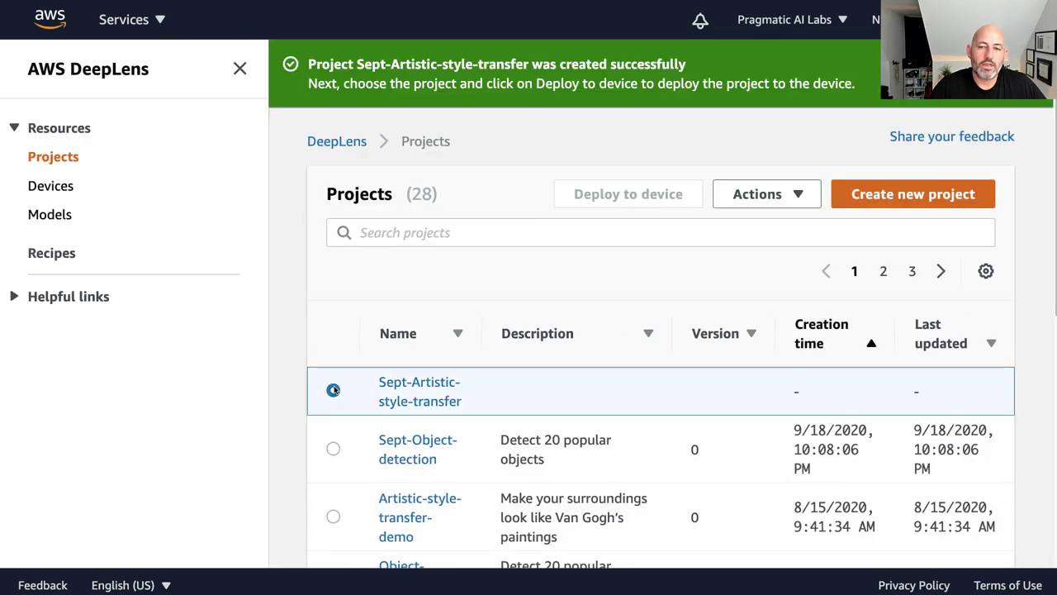
{"action": "left_click", "coordinate": [805, 203]}
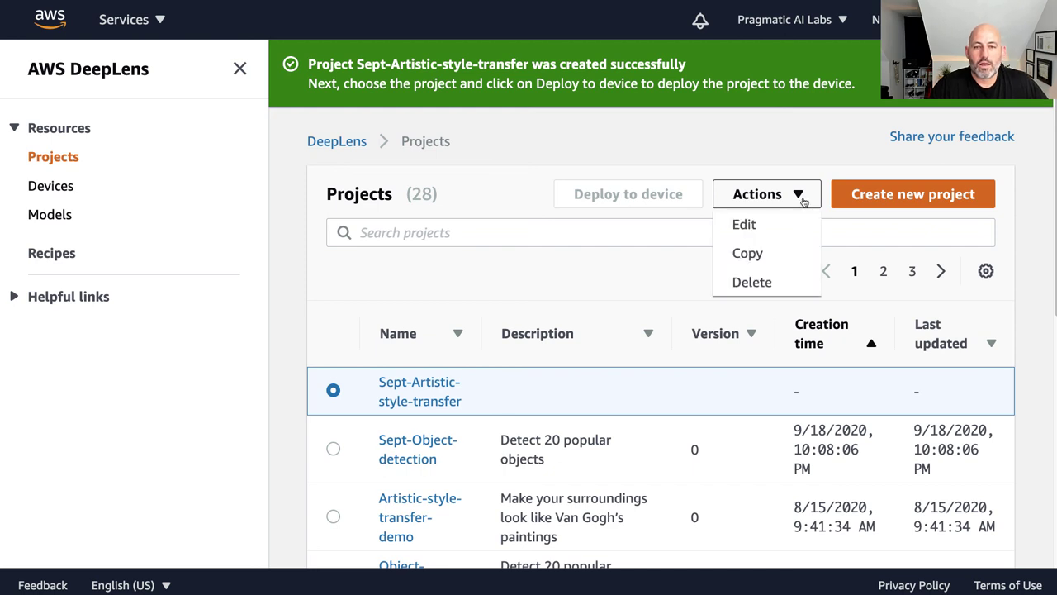
{"action": "left_click", "coordinate": [401, 385]}
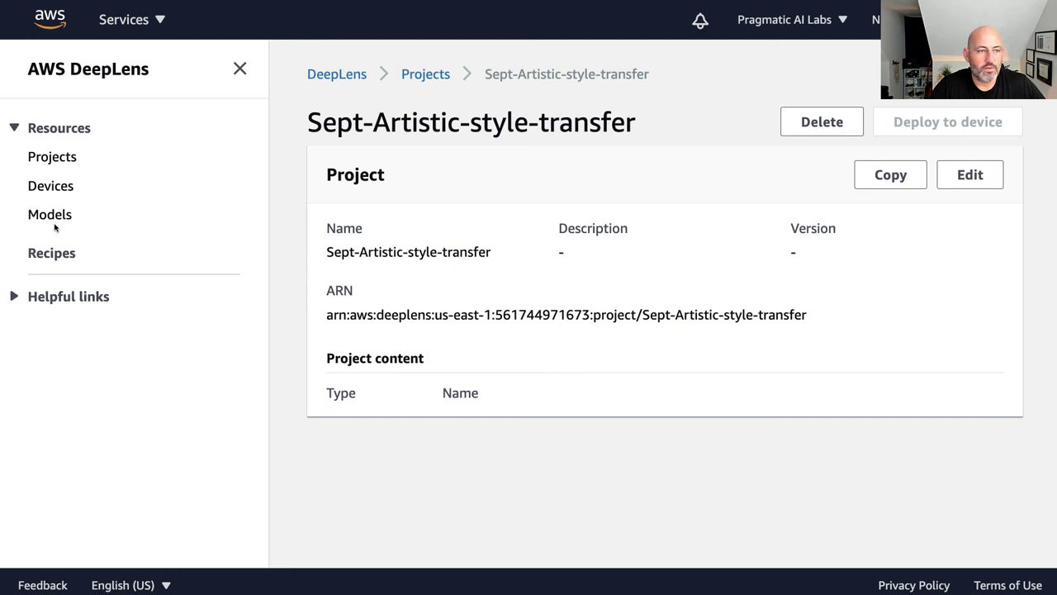
Open the NewHome device, leaving its log settings unchanged, and start removing its current project.
{"action": "left_click", "coordinate": [50, 189]}
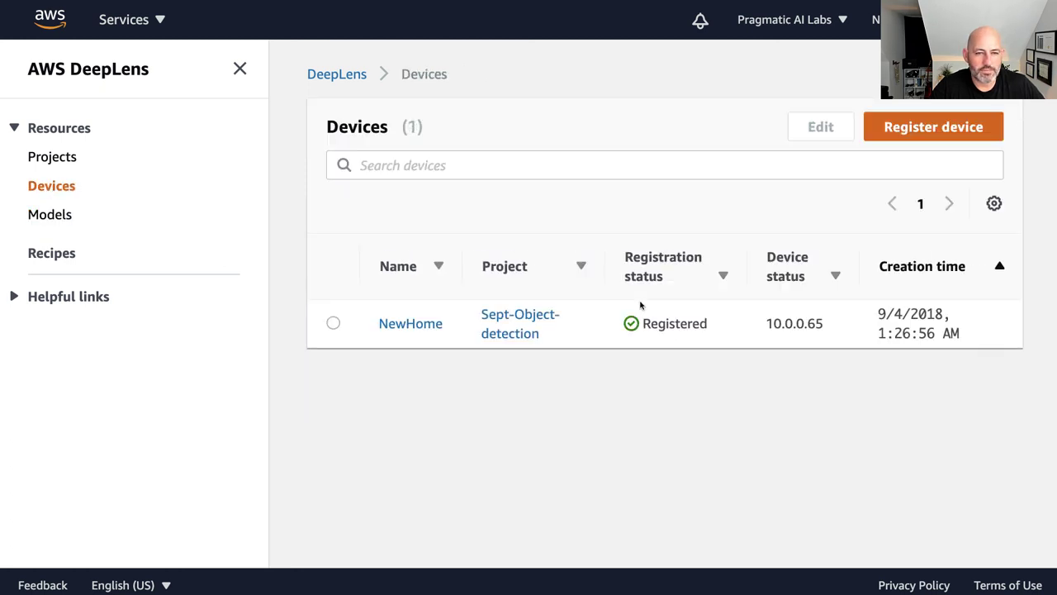
{"action": "left_click", "coordinate": [332, 323]}
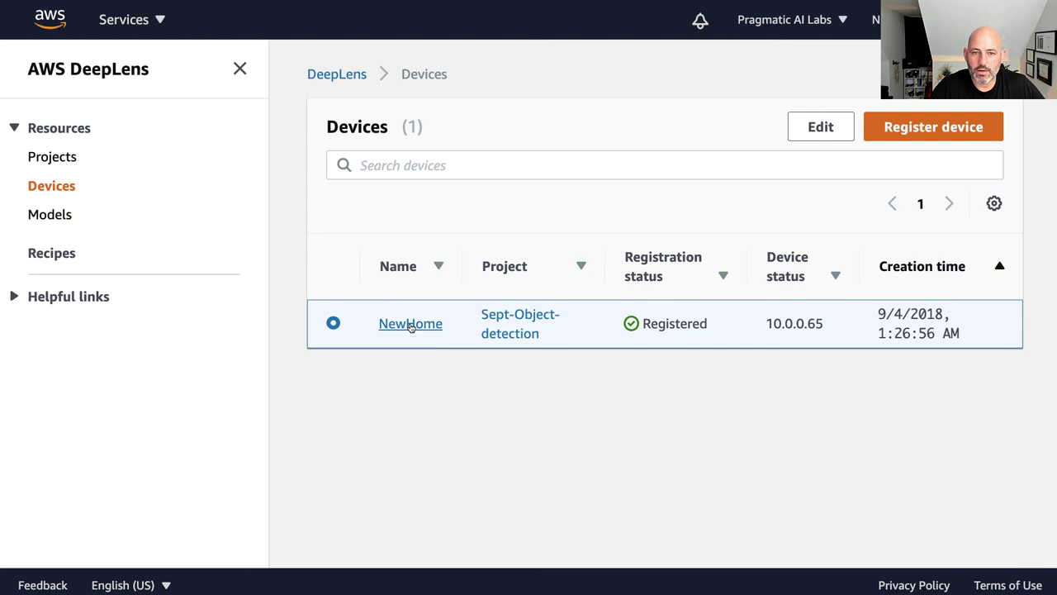
{"action": "left_click", "coordinate": [817, 134]}
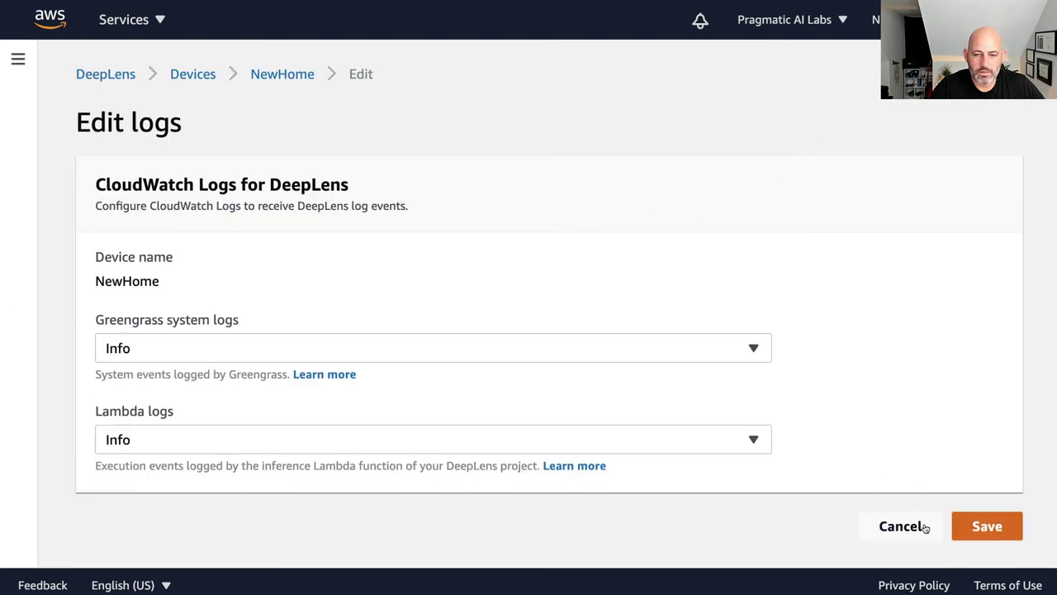
{"action": "left_click", "coordinate": [924, 526]}
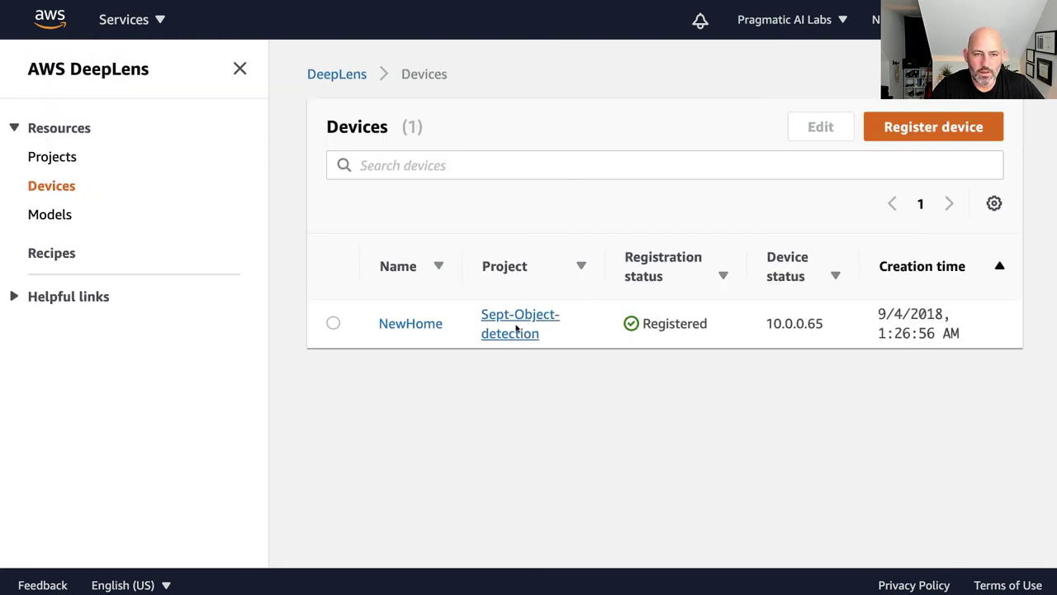
{"action": "left_click", "coordinate": [425, 323]}
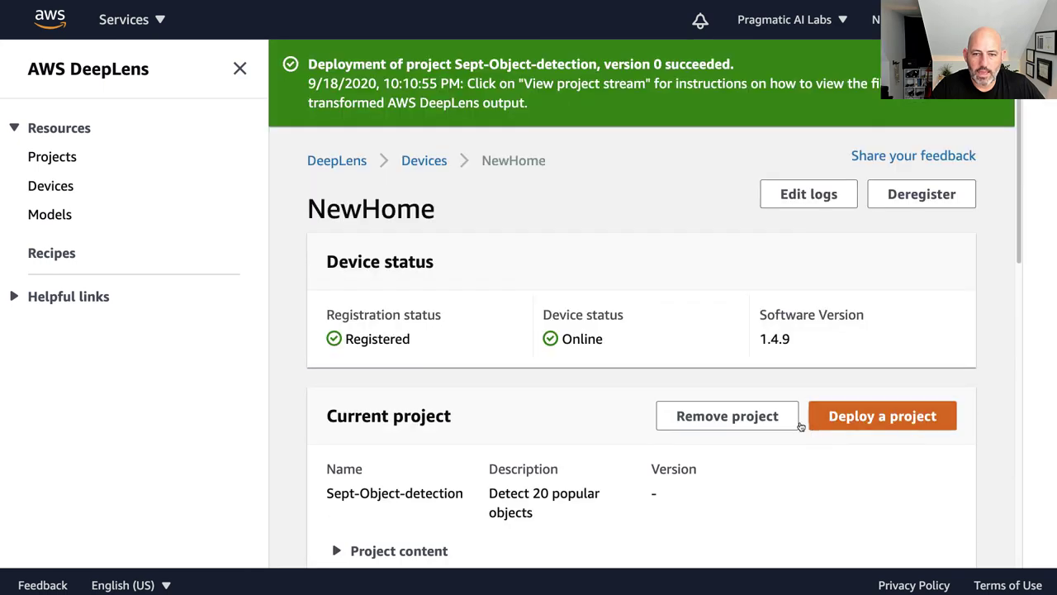
{"action": "left_click", "coordinate": [738, 418]}
Remove Sept-Object-detection from NewHome and stage Sept-Artistic-style-transfer for deployment to it.
{"action": "left_click", "coordinate": [767, 385]}
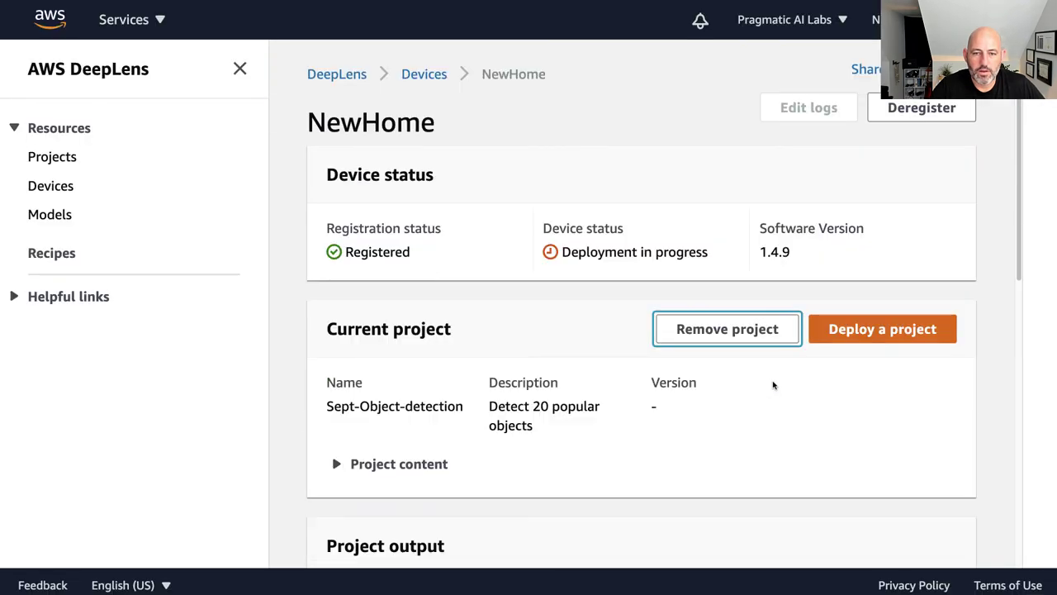
{"action": "left_click", "coordinate": [898, 330]}
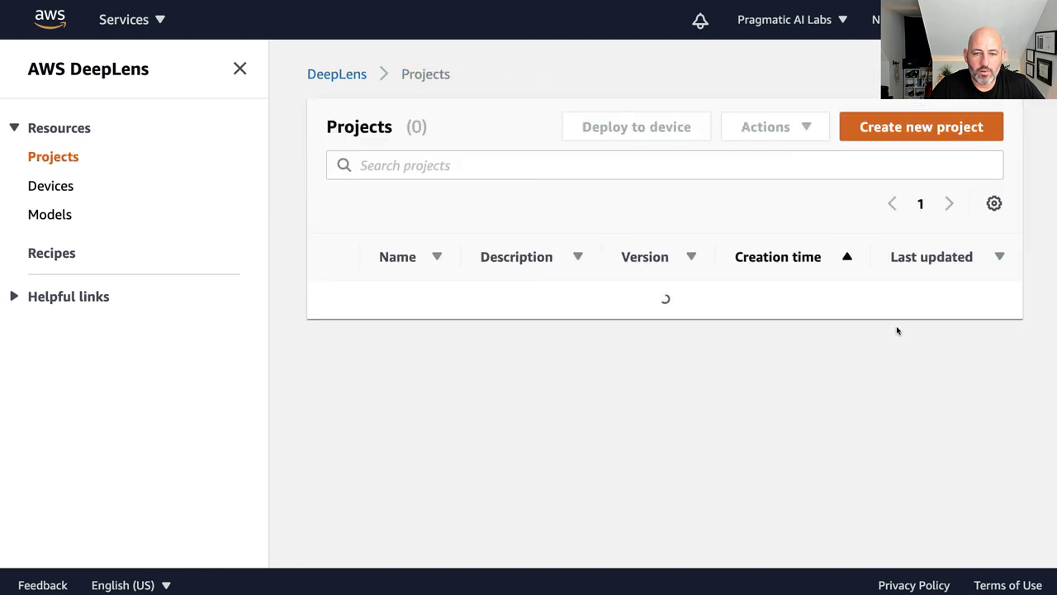
{"action": "left_click", "coordinate": [333, 333]}
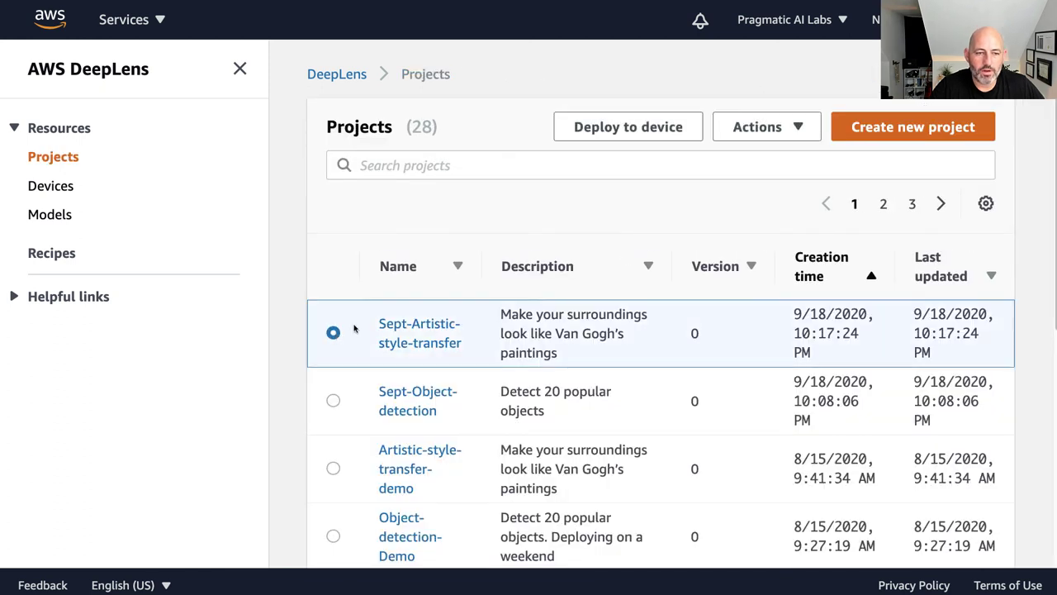
{"action": "left_click", "coordinate": [665, 127]}
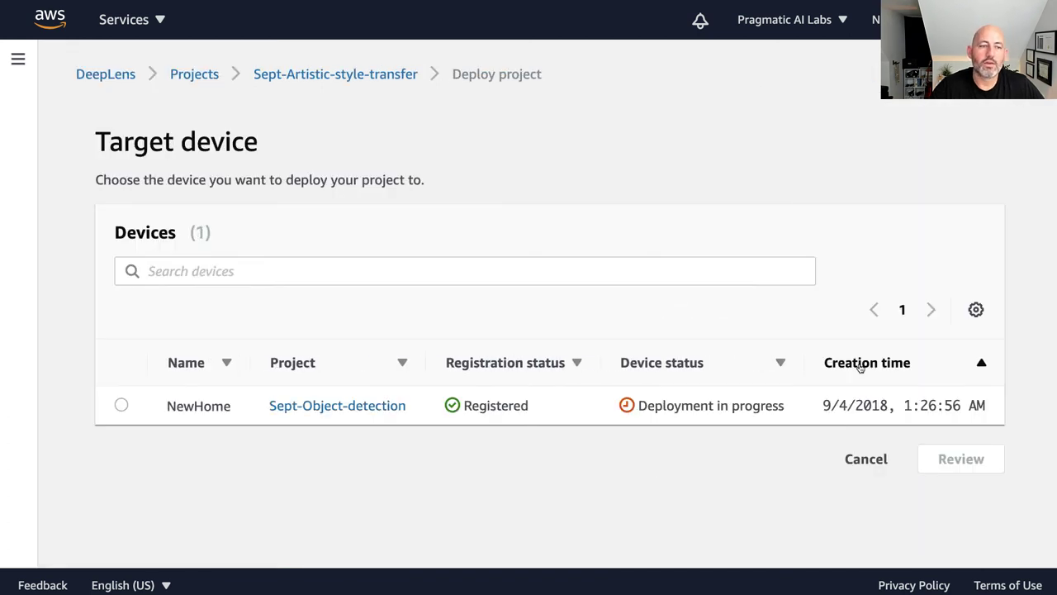
{"action": "left_click", "coordinate": [121, 405]}
{"action": "left_click", "coordinate": [970, 456]}
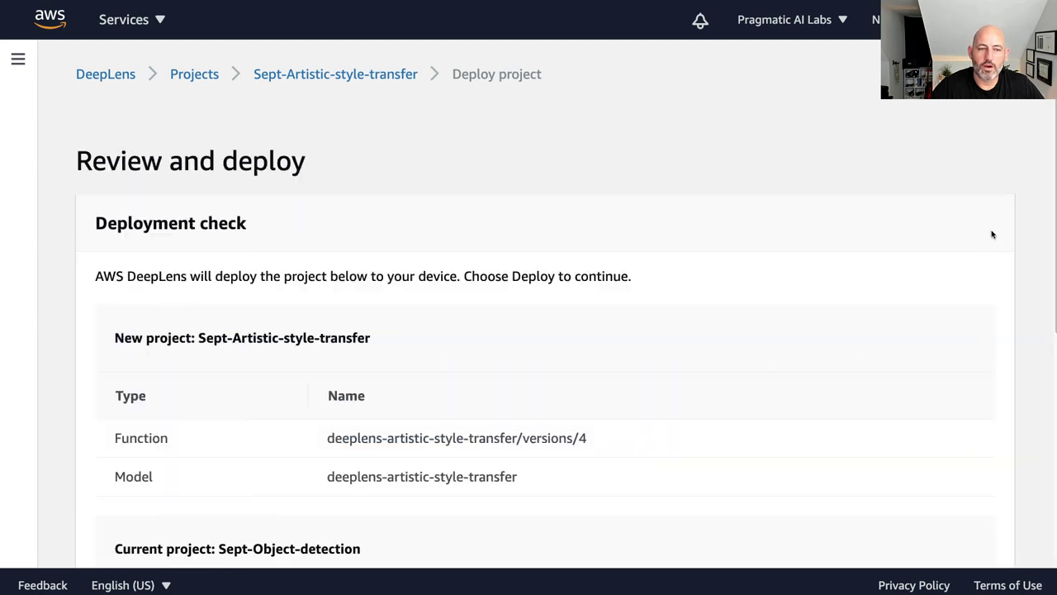